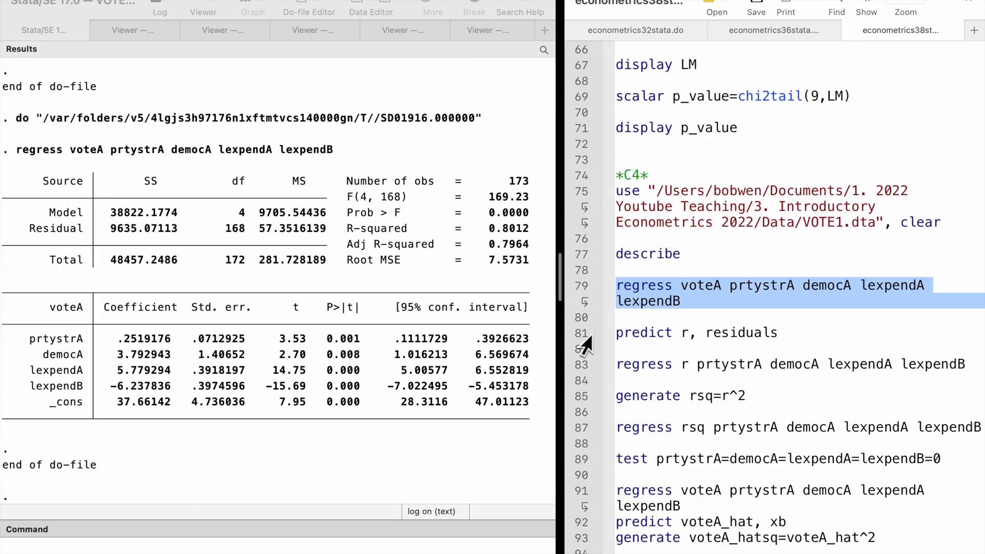
Select the 'predict r, residuals' line in the do-file after the voteA regression
{"action": "left_click", "coordinate": [582, 334]}
Run 'predict r, residuals' to store the voteA regression's OLS residuals as r
{"action": "key", "text": "super+shift+d"}
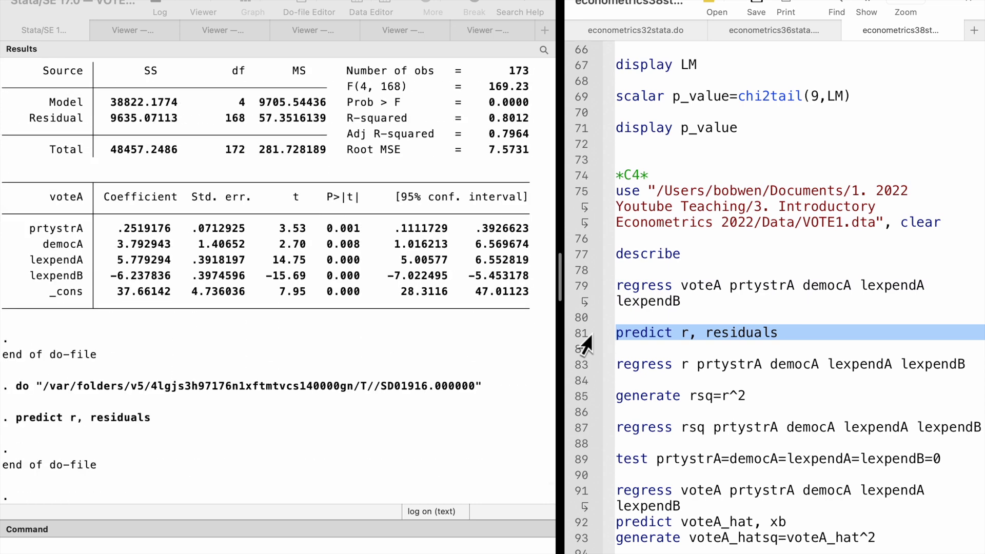
{"action": "left_click", "coordinate": [582, 364]}
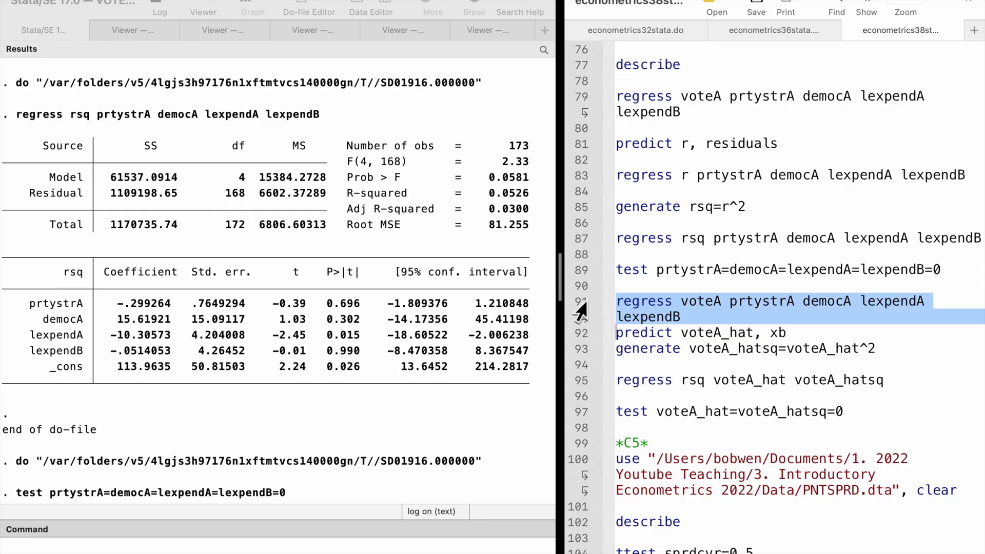
Rerun the voteA regression and predict its fitted values as voteA_hat with xb
{"action": "key", "text": "super+shift+d"}
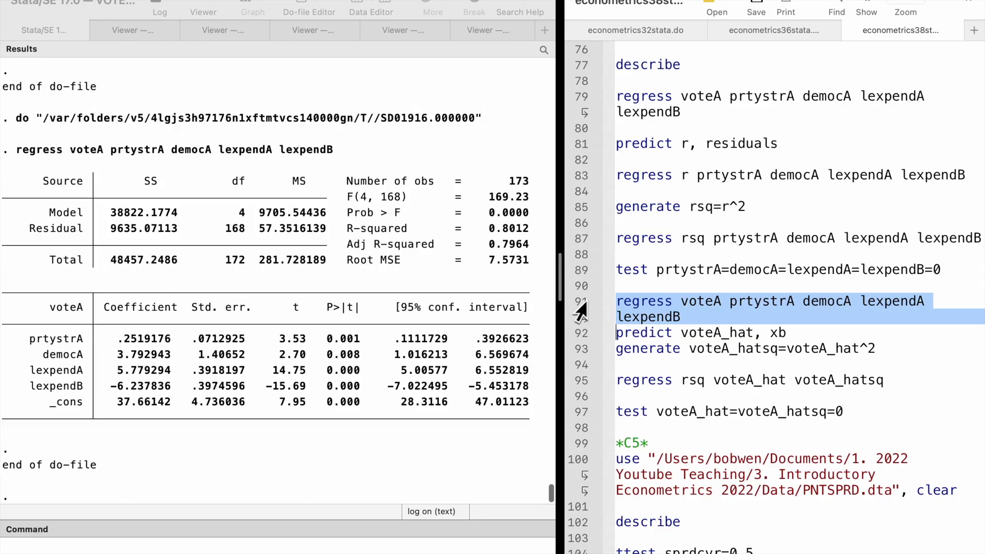
{"action": "left_click", "coordinate": [584, 335]}
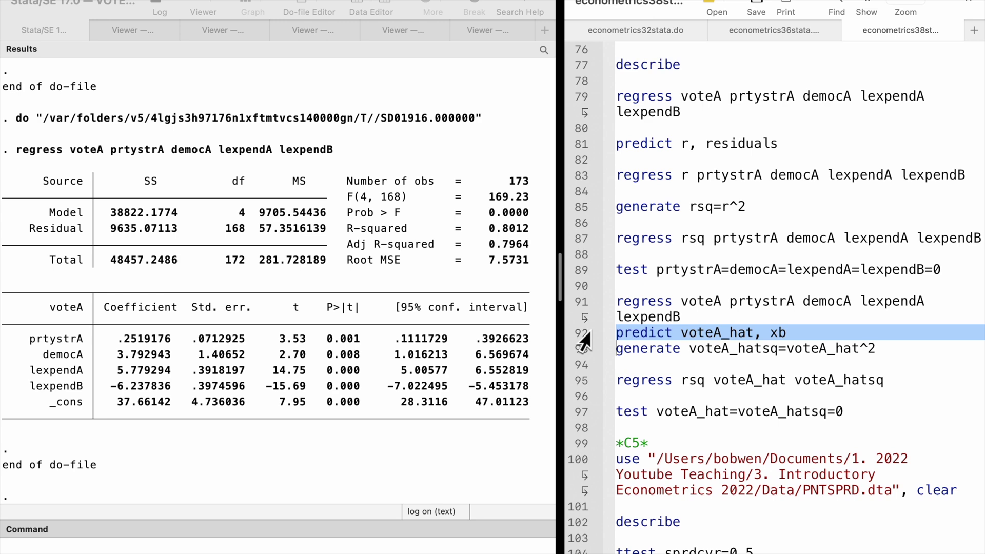
{"action": "key", "text": "super+shift+d"}
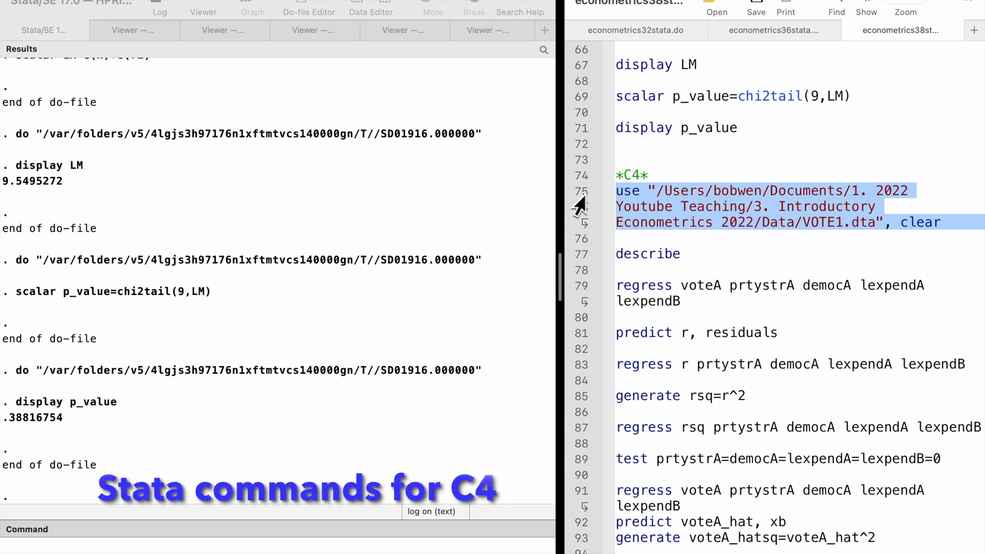
Load VOTE1, describe it, and regress voteA on prtystrA, democA, lexpendA and lexpendB
{"action": "key", "text": "super+shift+d"}
{"action": "left_click", "coordinate": [580, 257]}
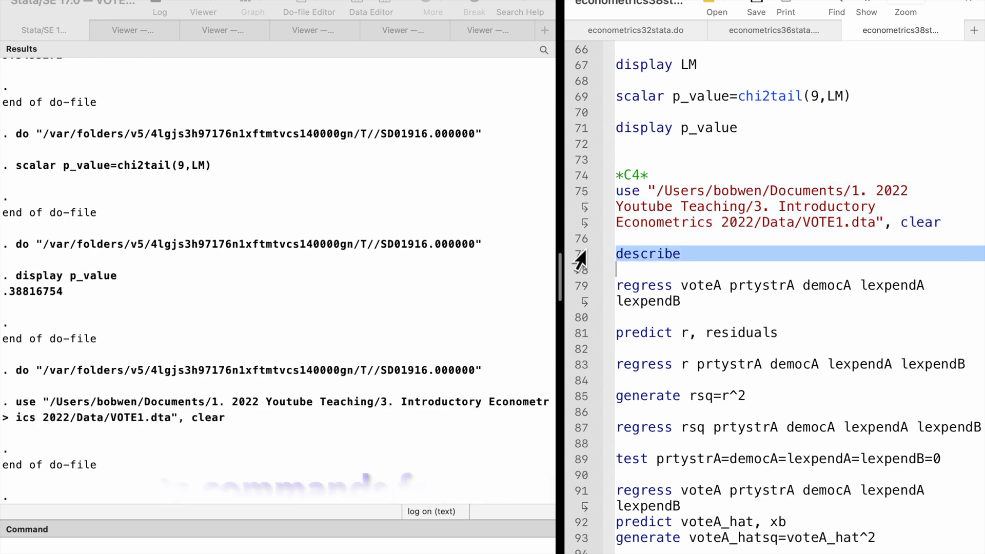
{"action": "key", "text": "super+shift+d"}
{"action": "left_click", "coordinate": [581, 293]}
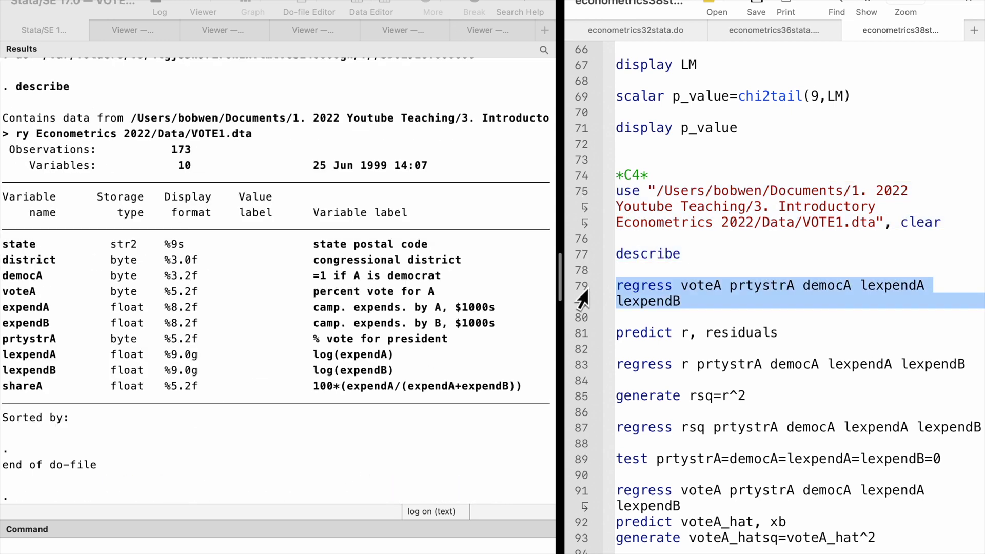
{"action": "key", "text": "super+shift+d"}
Save residuals as r, regress r on the regressors, create rsq = r^2 and regress rsq on them
{"action": "left_click", "coordinate": [583, 335]}
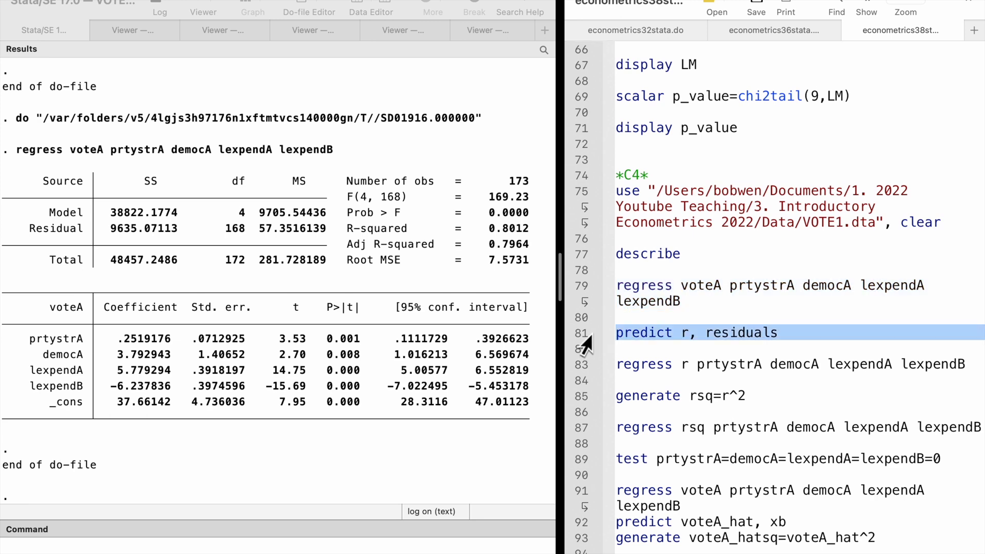
{"action": "key", "text": "super+shift+d"}
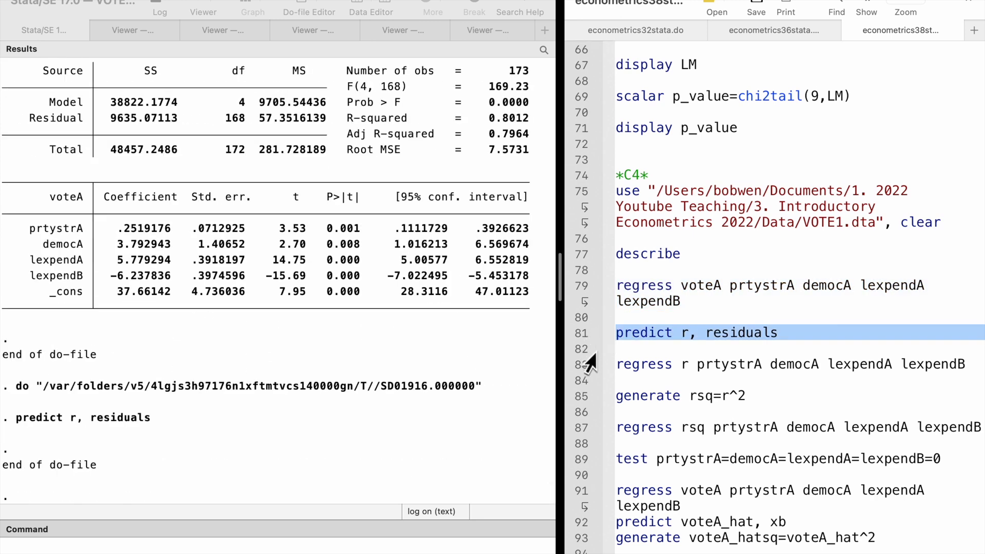
{"action": "left_click", "coordinate": [581, 363]}
{"action": "key", "text": "super+shift+d"}
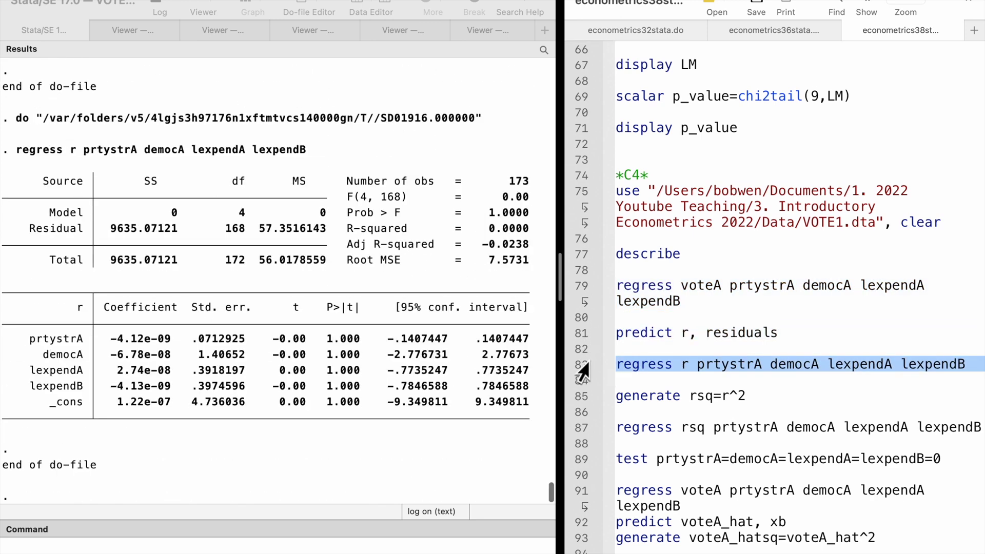
{"action": "left_click", "coordinate": [580, 403]}
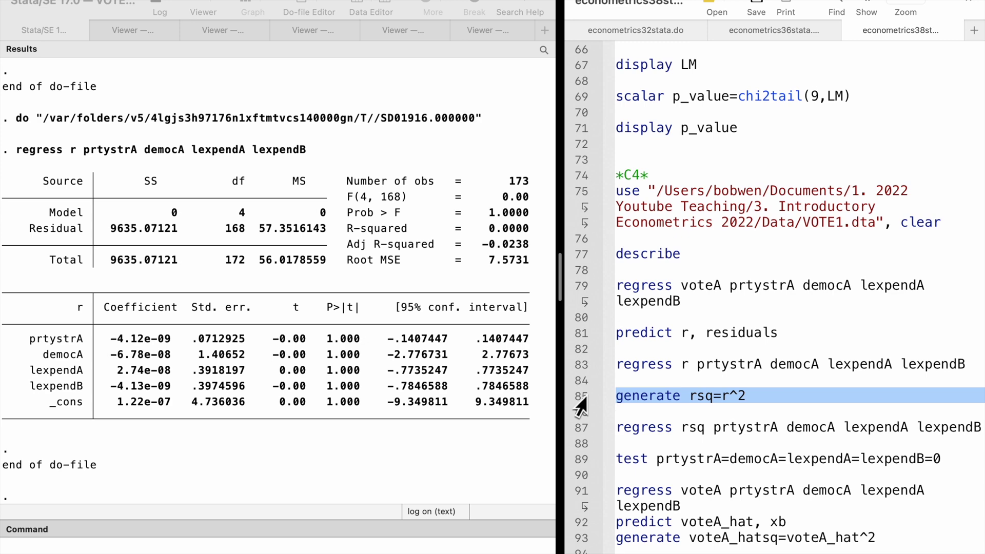
{"action": "key", "text": "super+shift+d"}
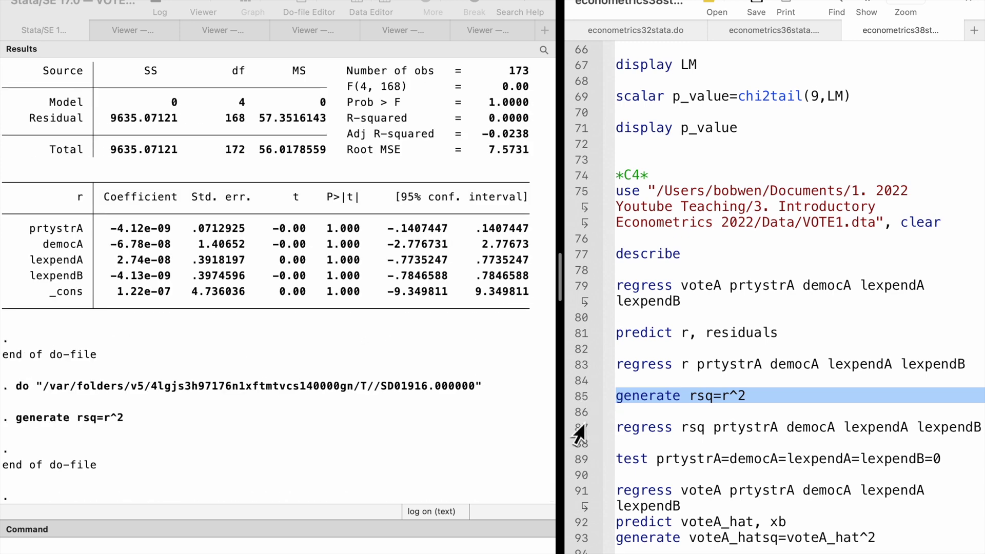
{"action": "left_click", "coordinate": [580, 428]}
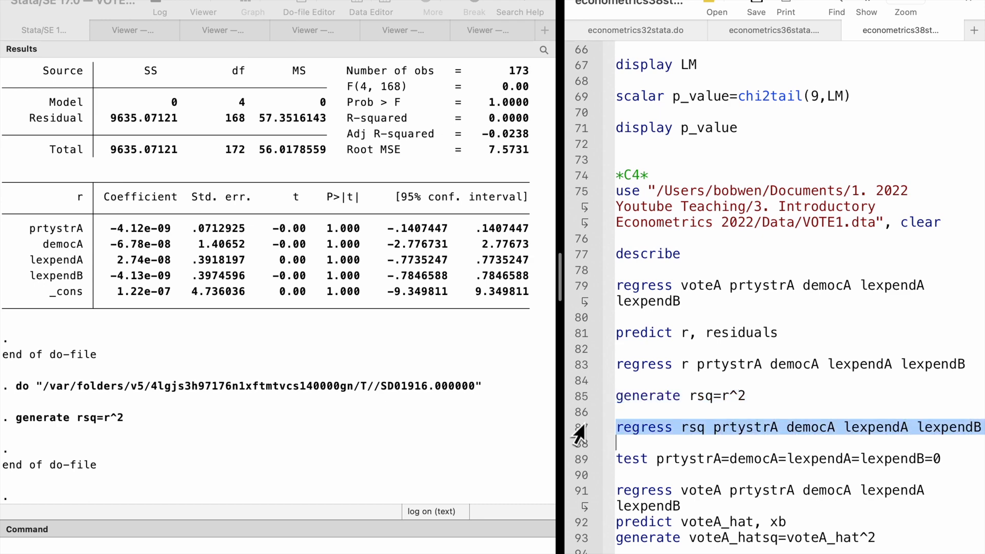
{"action": "key", "text": "super+shift+d"}
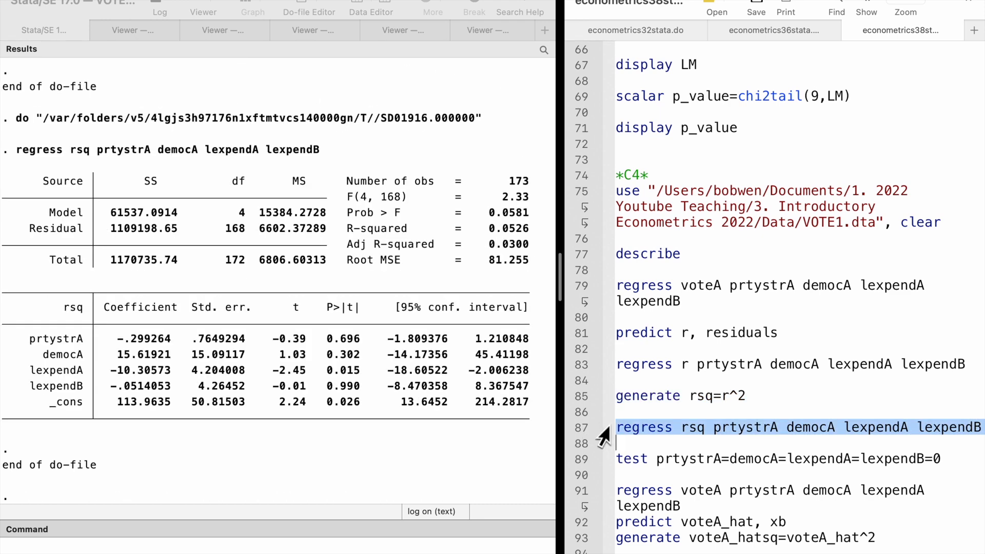
Jointly test the four coefficients equal zero: F(4,168)=2.33, p=0.0581
{"action": "scroll", "coordinate": [601, 436], "scroll_direction": "down", "scroll_amount": 3}
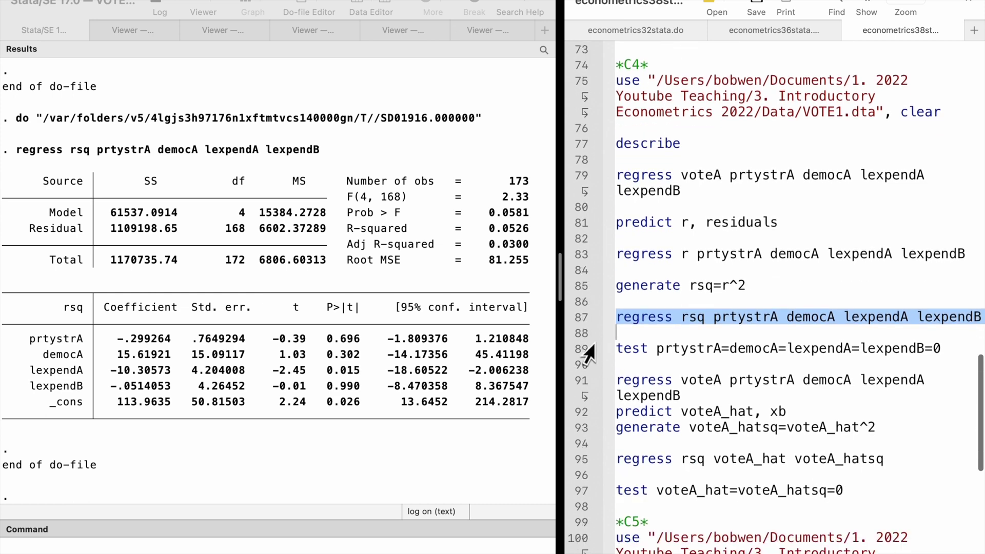
{"action": "left_click", "coordinate": [586, 347]}
{"action": "key", "text": "super+shift+d"}
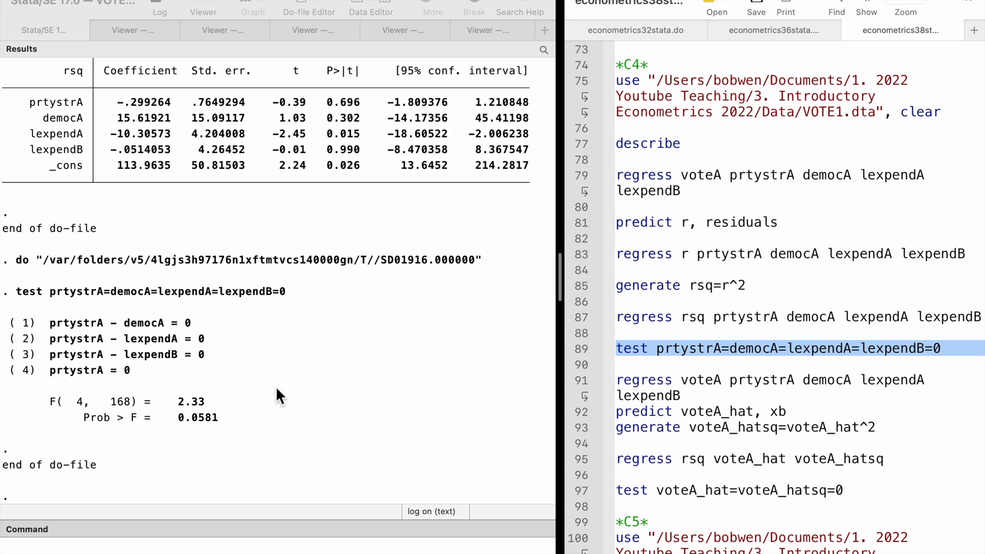
{"action": "scroll", "coordinate": [334, 380], "scroll_direction": "up", "scroll_amount": 5}
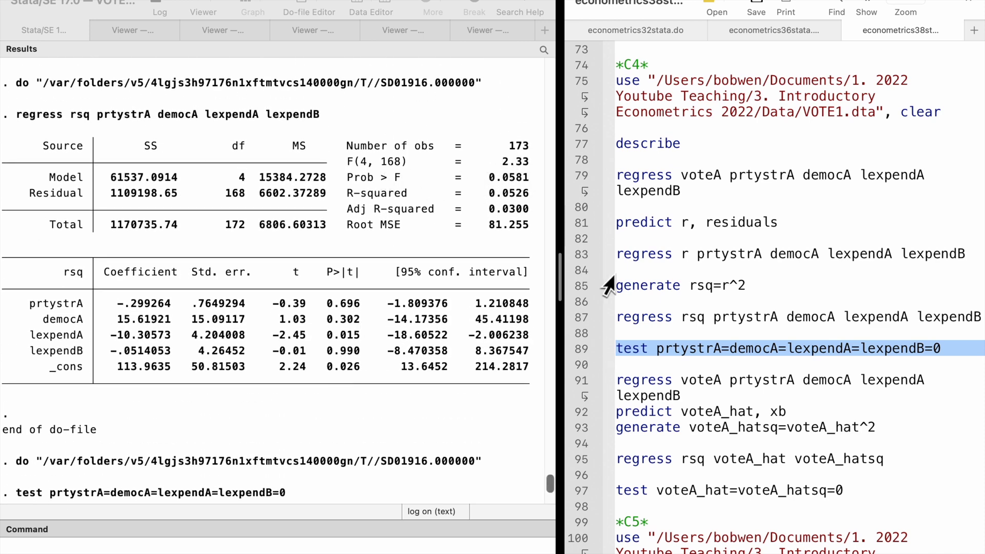
{"action": "scroll", "coordinate": [610, 280], "scroll_direction": "down", "scroll_amount": 3}
{"action": "left_click", "coordinate": [580, 305]}
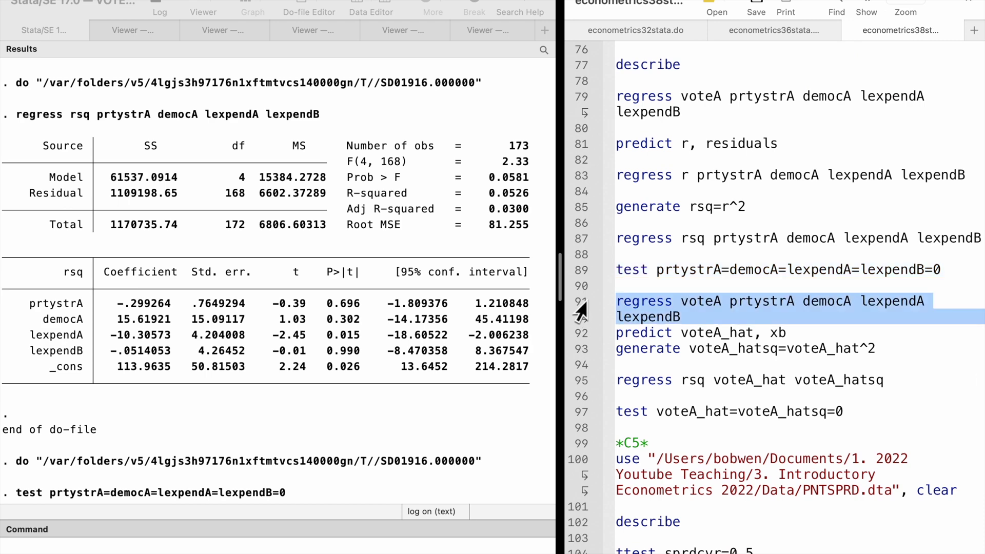
Rerun the voteA regression, store fitted values as voteA_hat and their square as voteA_hatsq
{"action": "key", "text": "super+shift+d"}
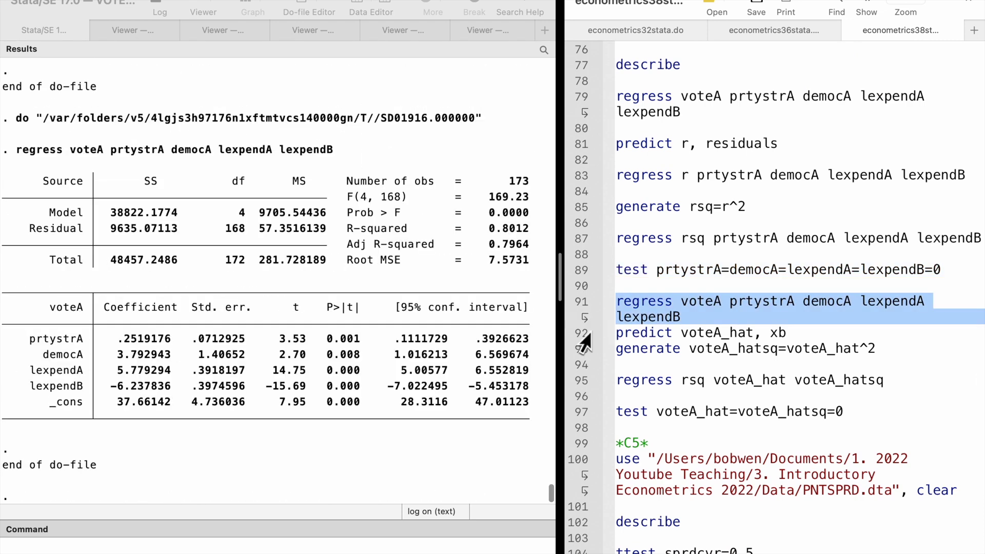
{"action": "left_click", "coordinate": [583, 334]}
{"action": "key", "text": "super+shift+d"}
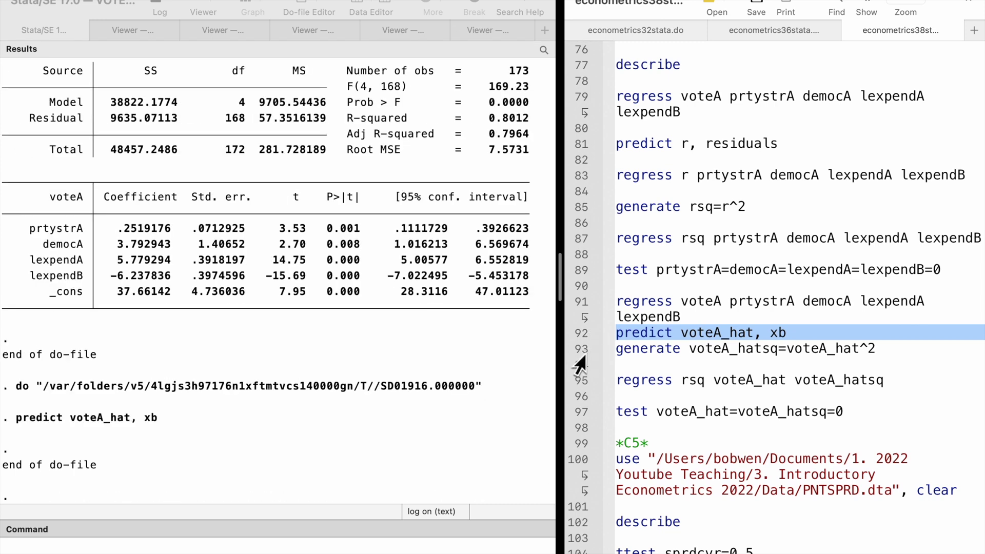
{"action": "left_click", "coordinate": [576, 354]}
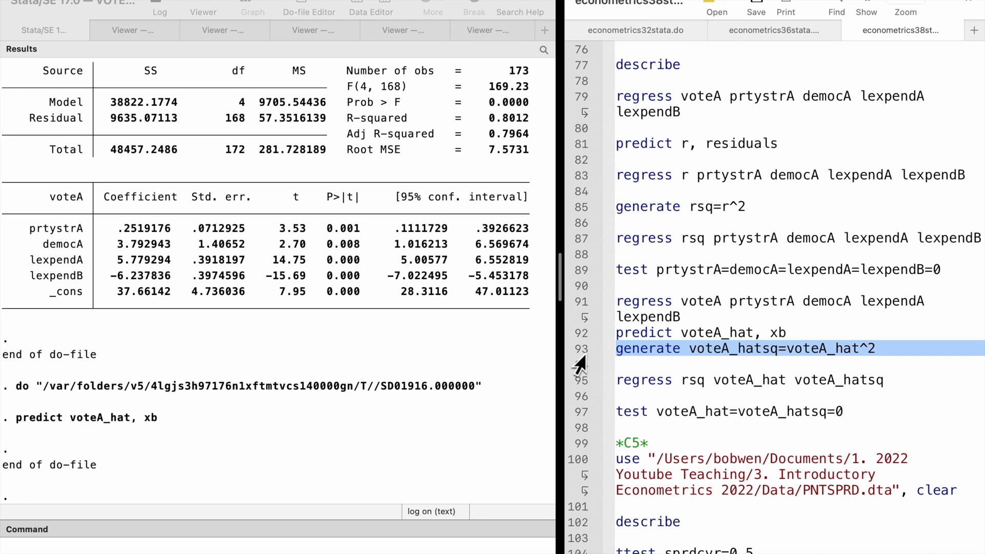
{"action": "key", "text": "super+shift+d"}
Regress rsq on voteA_hat and voteA_hatsq and jointly test them: F(2,170)=2.79, p=0.0645
{"action": "left_click", "coordinate": [578, 384]}
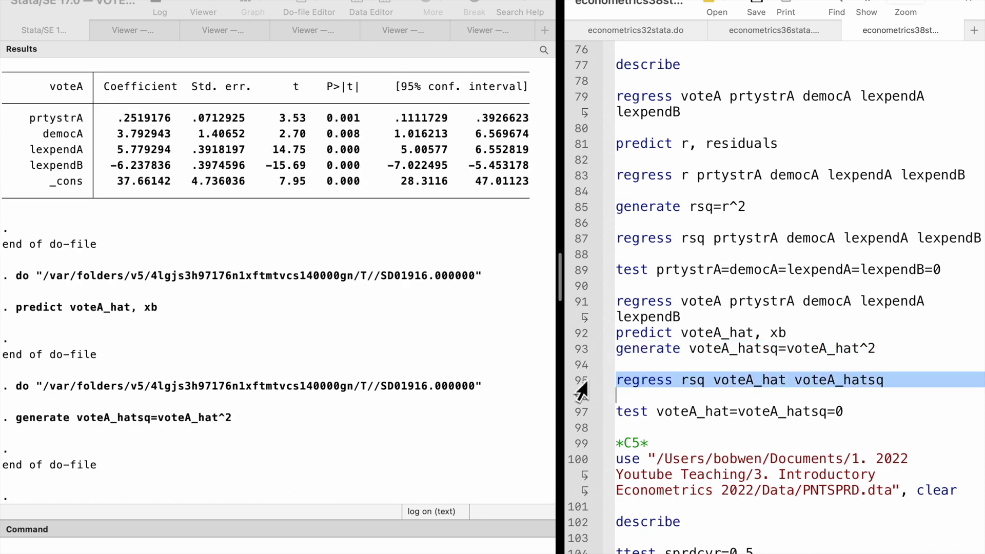
{"action": "key", "text": "super+shift+d"}
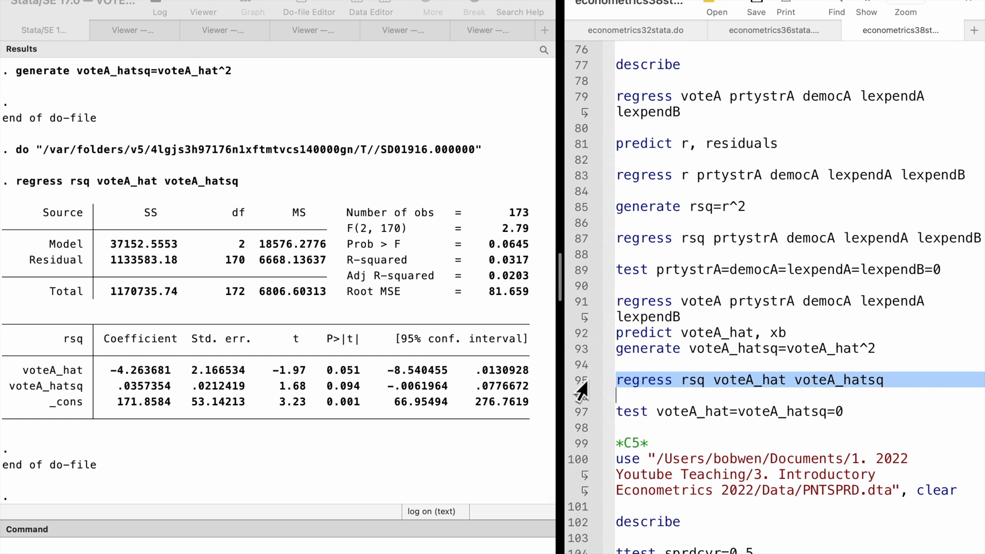
{"action": "left_click", "coordinate": [579, 417]}
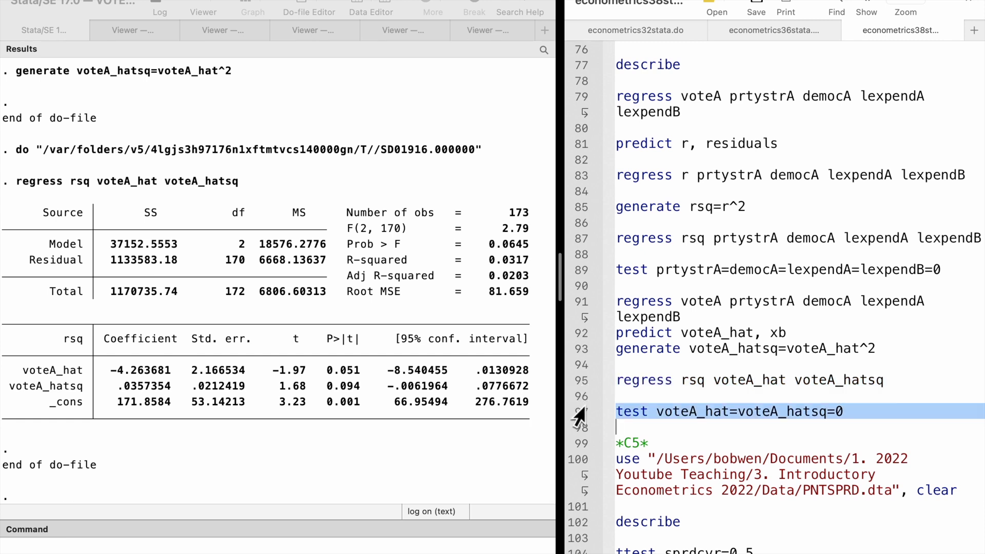
{"action": "key", "text": "super+shift+d"}
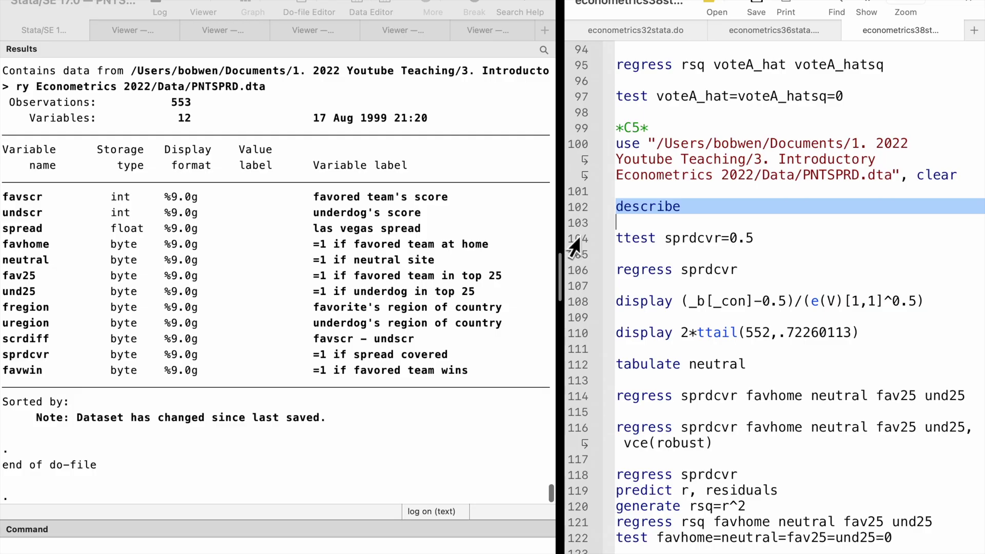
Run the one-sample t test of sprdcvr = 0.5, giving t = 0.7226 and p = 0.4702
{"action": "left_click", "coordinate": [573, 240]}
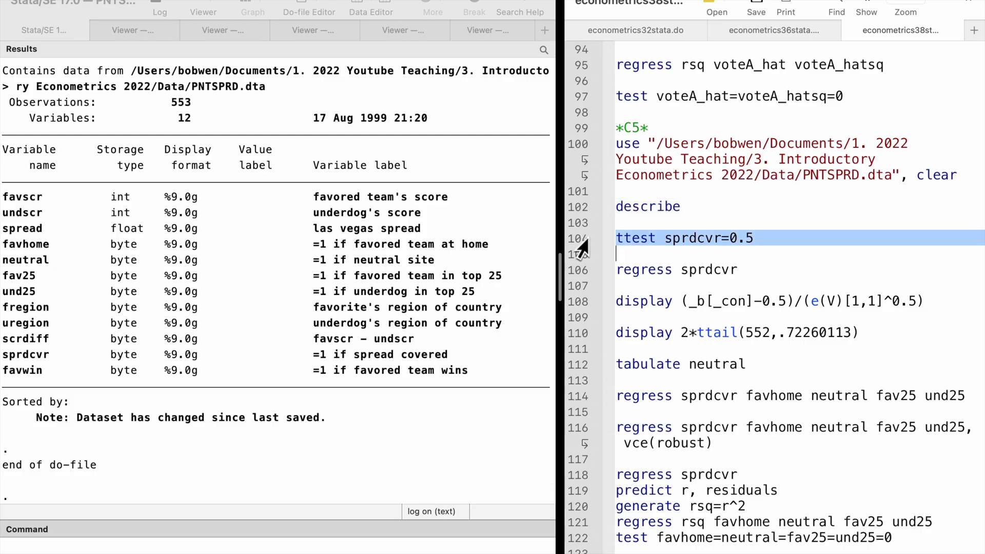
{"action": "key", "text": "super+shift+d"}
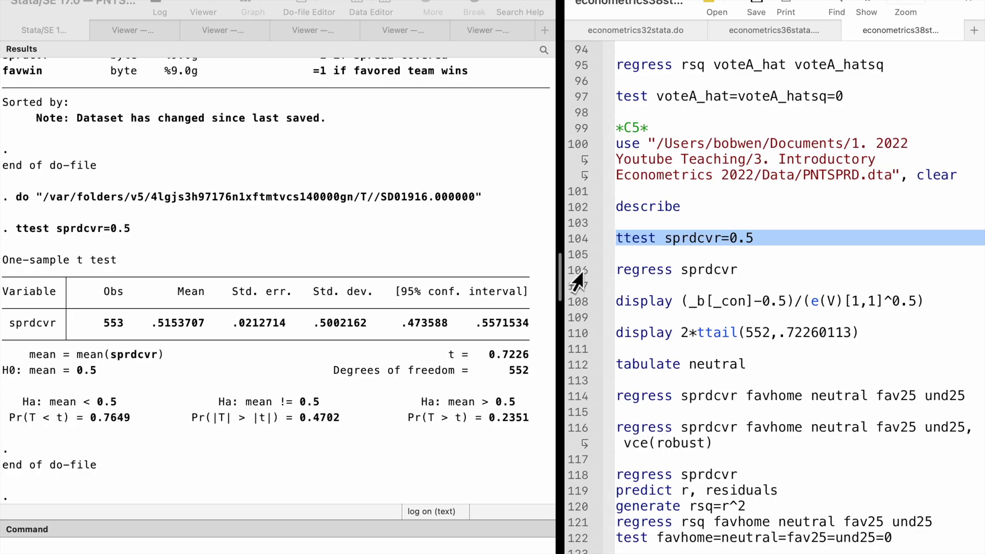
{"action": "type", "text": "regress sprdcvr"}
{"action": "left_click", "coordinate": [578, 270]}
Regress sprdcvr on a constant and compute t = .72260113 and two-sided p = .470231 by hand
{"action": "key", "text": "super+shift+d"}
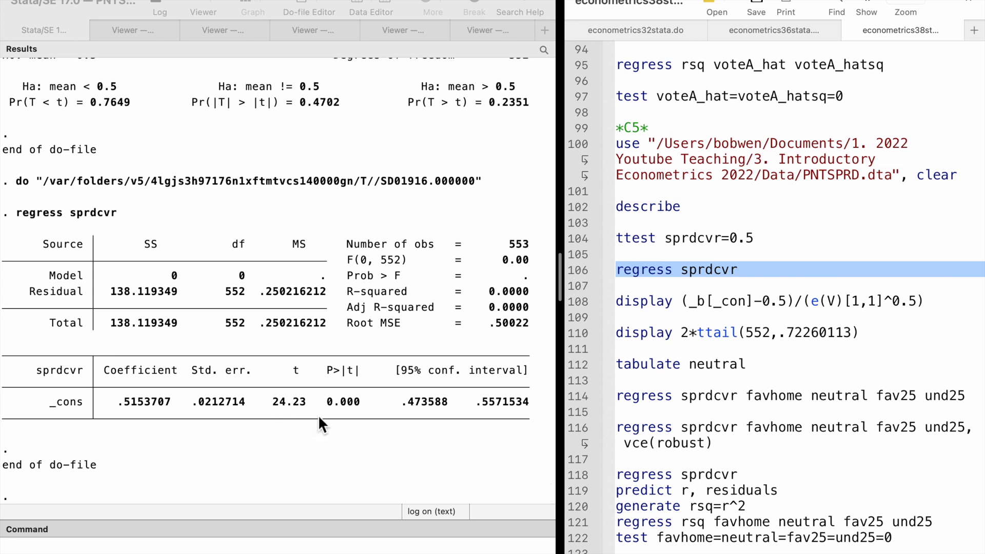
{"action": "left_click", "coordinate": [578, 302]}
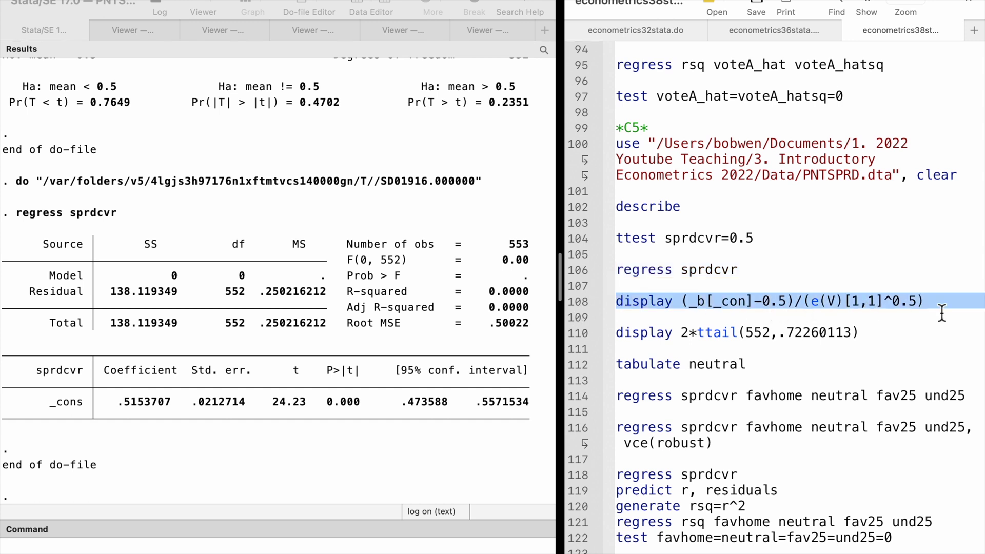
{"action": "key", "text": "super+shift+d"}
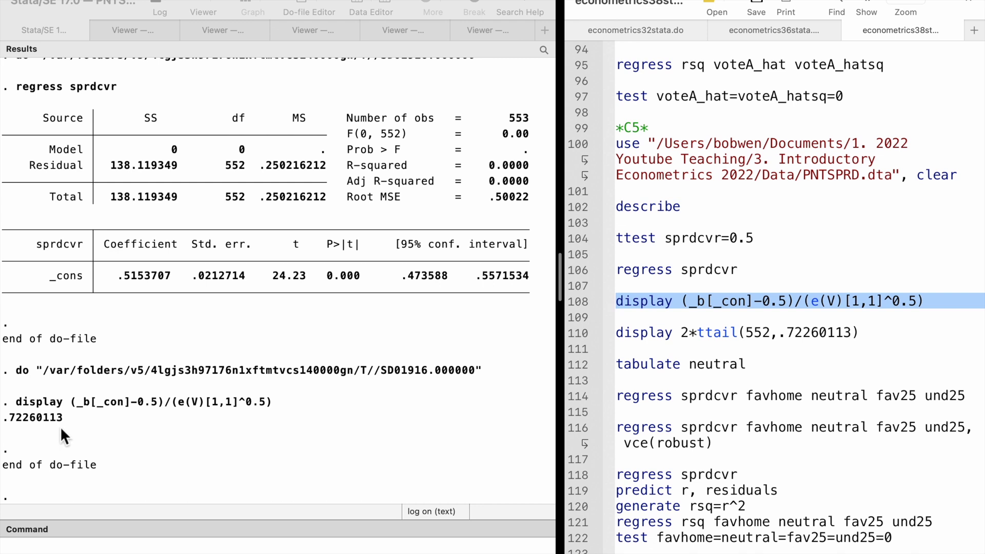
{"action": "left_click", "coordinate": [575, 333]}
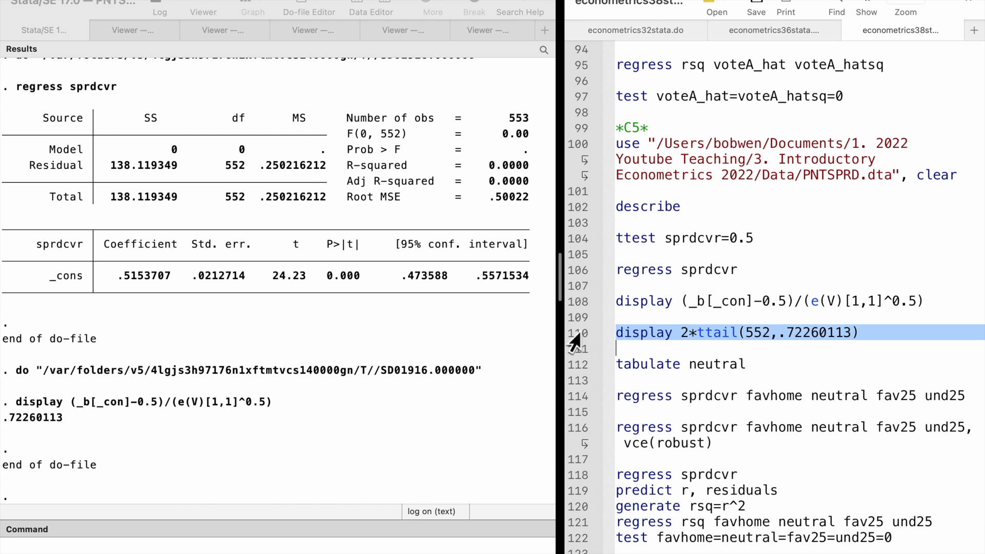
{"action": "key", "text": "super+shift+d"}
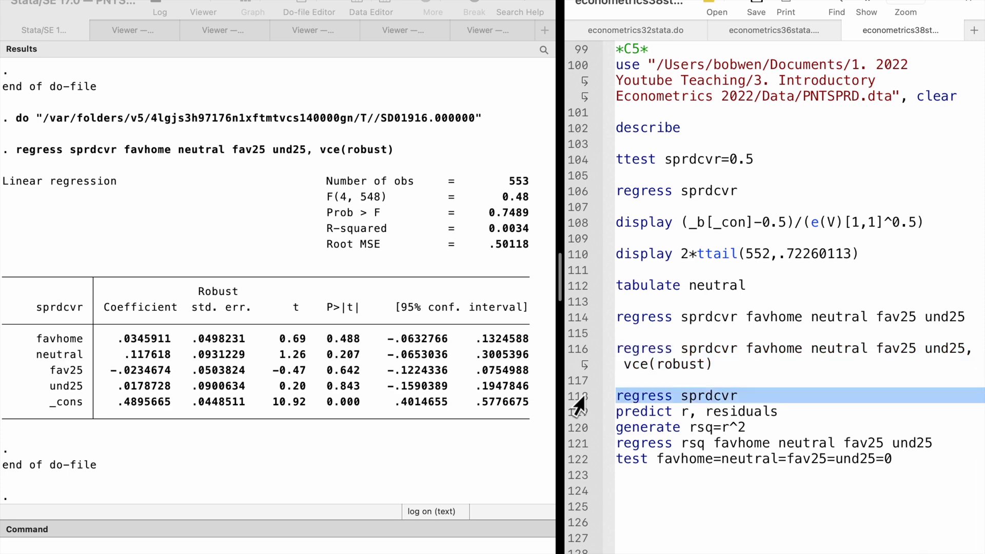
Rerun the sprdcvr regression, save its residuals as r, and create rsq as their square
{"action": "key", "text": "super+shift+d"}
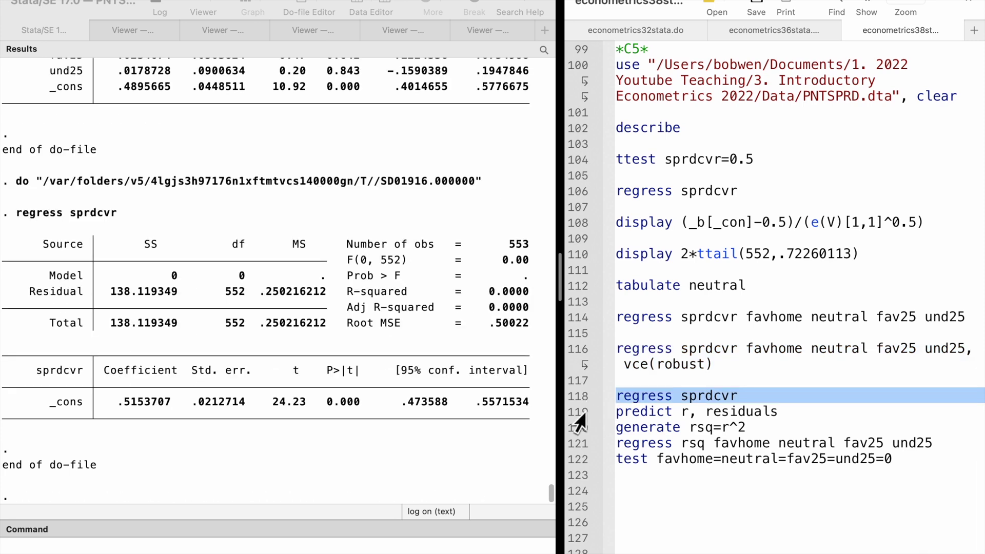
{"action": "left_click", "coordinate": [576, 413]}
{"action": "key", "text": "super+shift+d"}
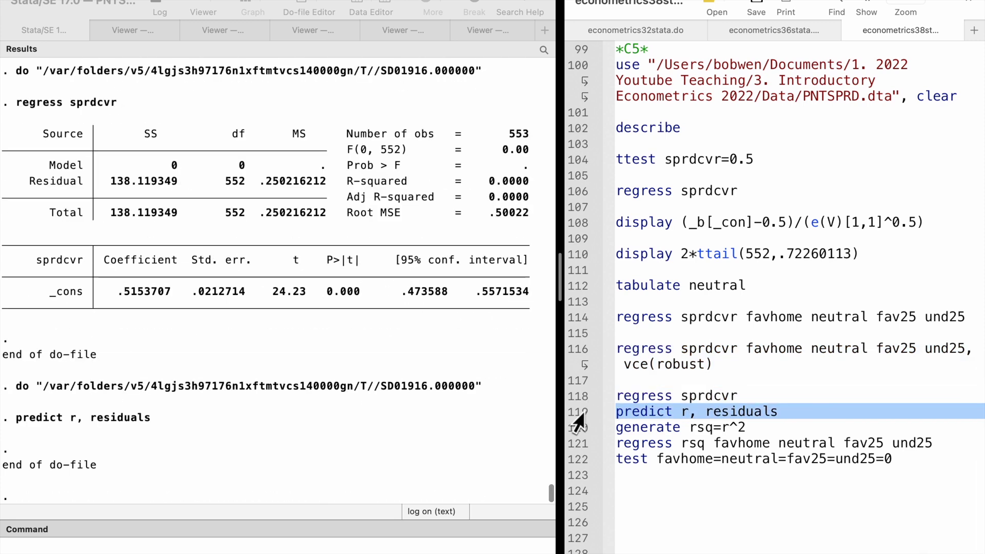
{"action": "left_click", "coordinate": [576, 428]}
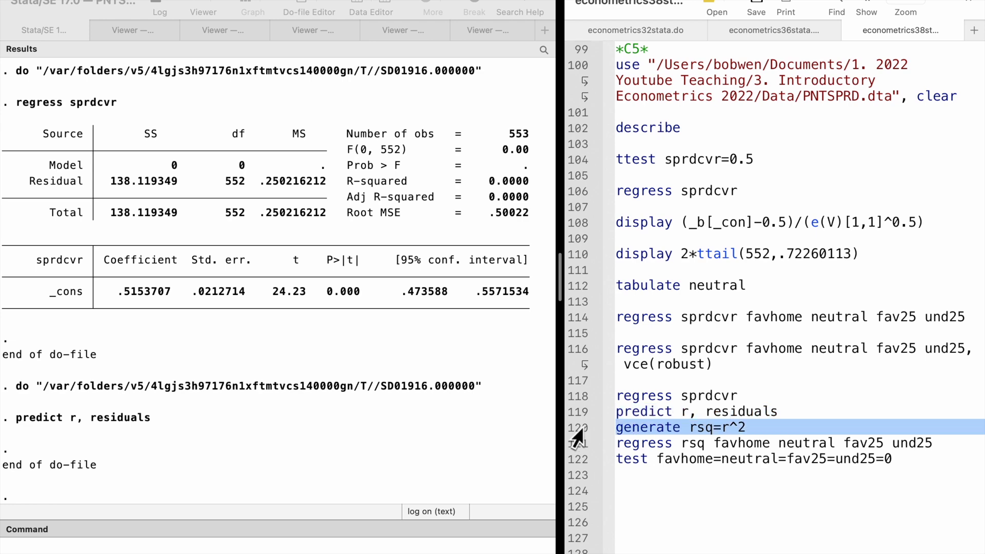
{"action": "key", "text": "super+shift+d"}
Regress rsq on favhome, neutral, fav25 and und25 and jointly test them: F(4,548)=0.47, p=0.7597
{"action": "left_click", "coordinate": [574, 444]}
{"action": "key", "text": "super+shift+d"}
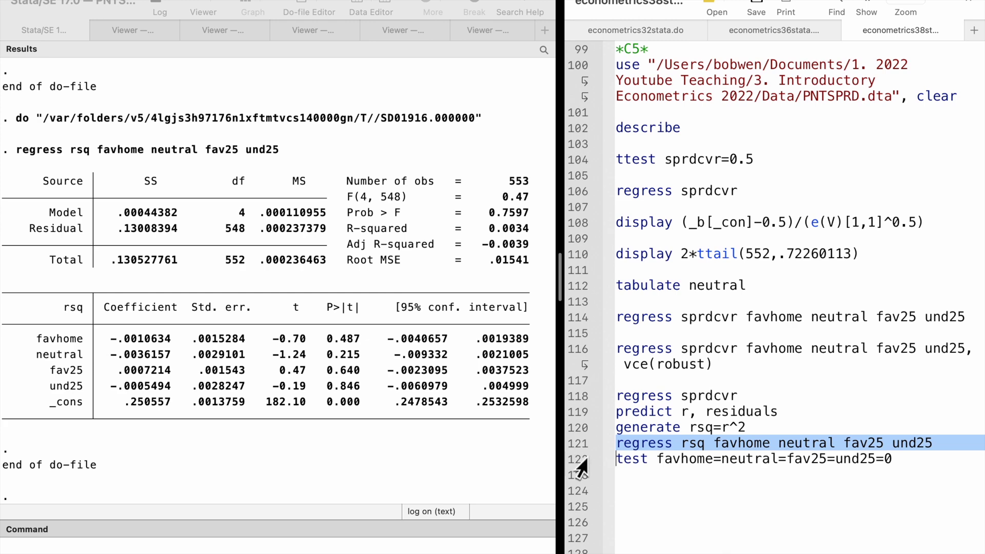
{"action": "left_click", "coordinate": [580, 460]}
{"action": "key", "text": "super+shift+d"}
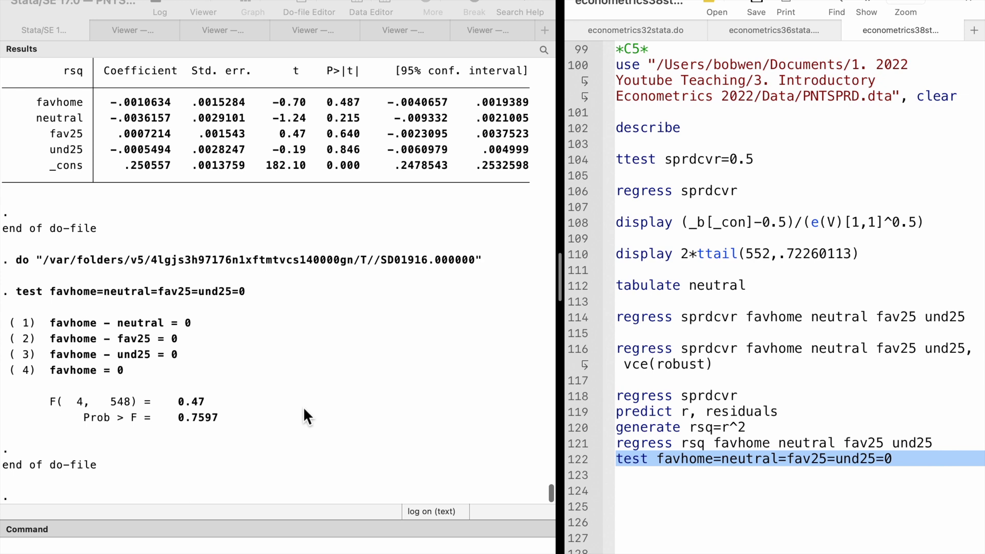
{"action": "scroll", "coordinate": [367, 393], "scroll_direction": "up", "scroll_amount": 5}
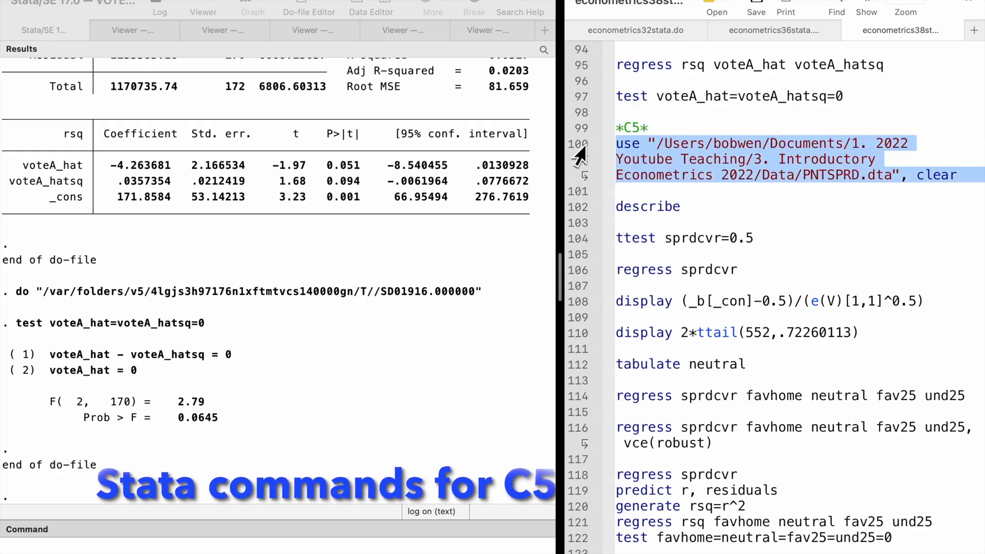
Reload PNTSPRD.dta, describe it, and rerun the t test of sprdcvr against 0.5
{"action": "key", "text": "super+shift+d"}
{"action": "left_click", "coordinate": [579, 210]}
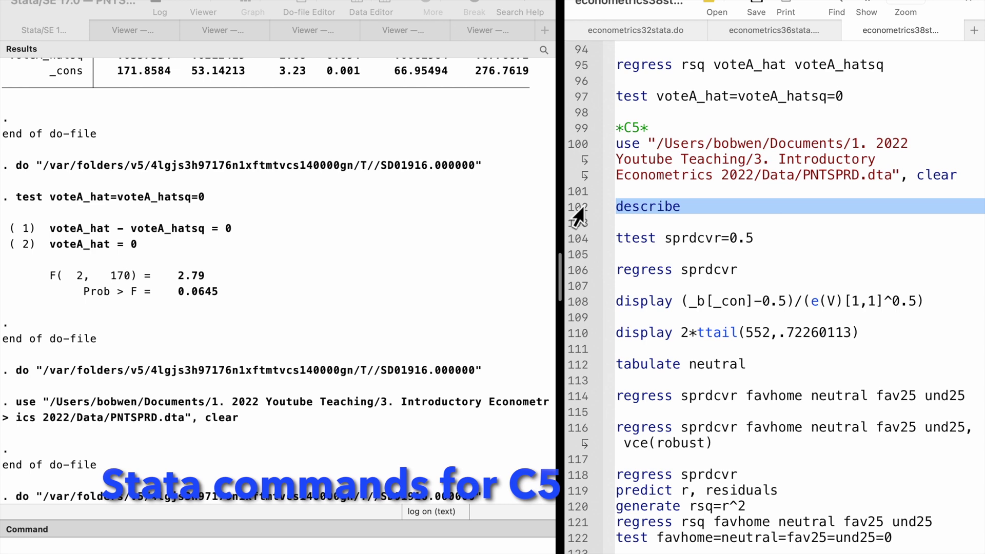
{"action": "key", "text": "super+shift+d"}
{"action": "left_click", "coordinate": [576, 241]}
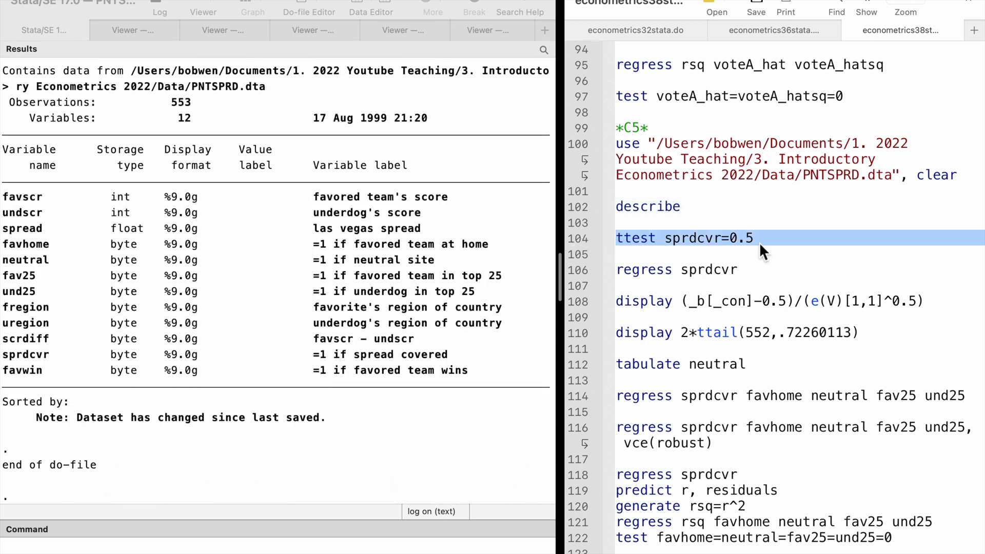
{"action": "key", "text": "super+shift+d"}
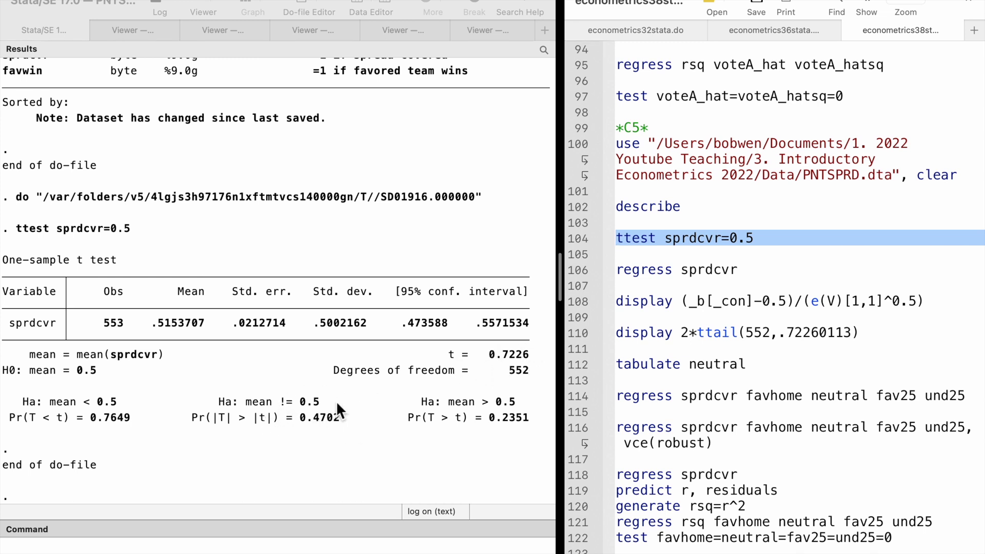
Rerun the constant-only regression, recompute t = .72260113 and its p-value, and tabulate neutral (35 neutral-site games)
{"action": "left_click", "coordinate": [575, 272]}
{"action": "key", "text": "super+shift+d"}
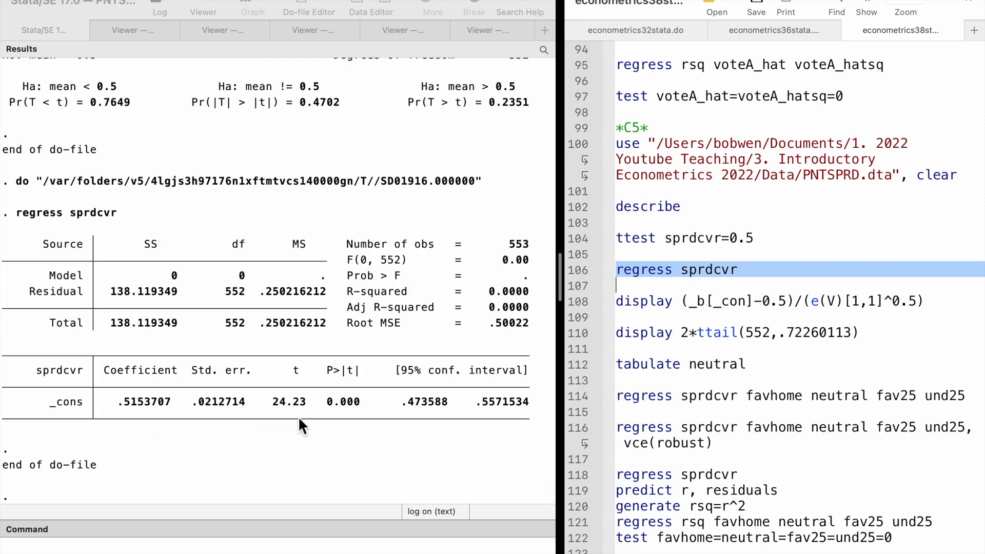
{"action": "left_click", "coordinate": [575, 302]}
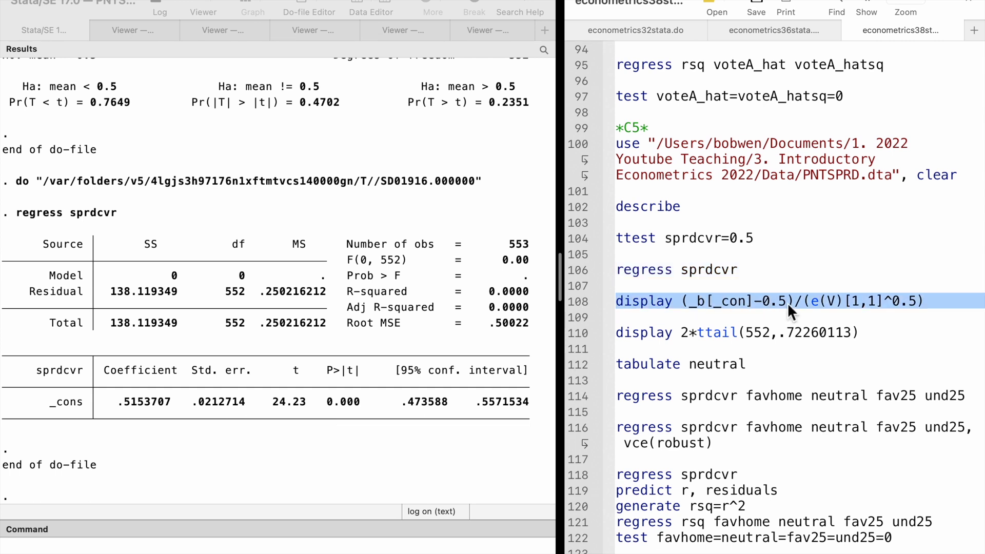
{"action": "key", "text": "super+shift+d"}
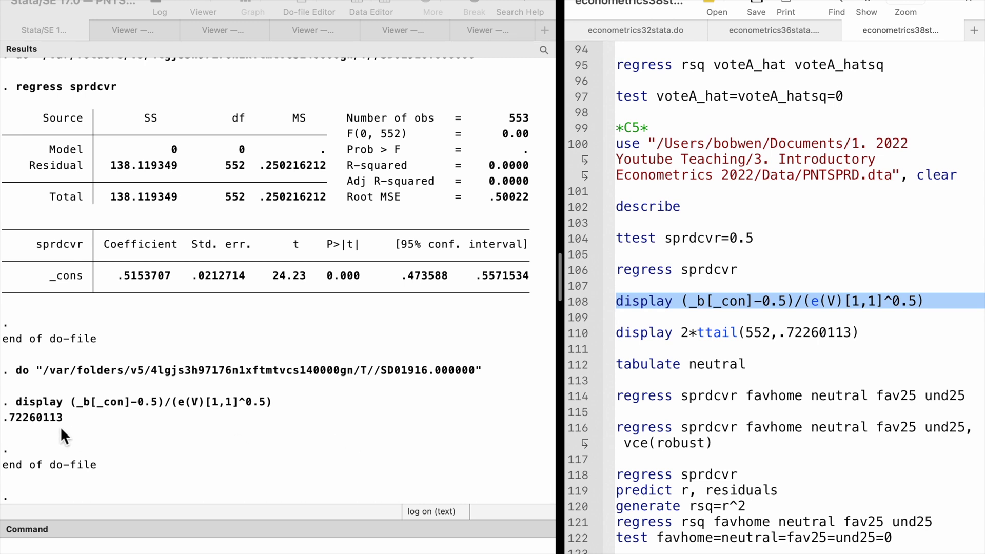
{"action": "left_click", "coordinate": [610, 334]}
{"action": "key", "text": "super+shift+d"}
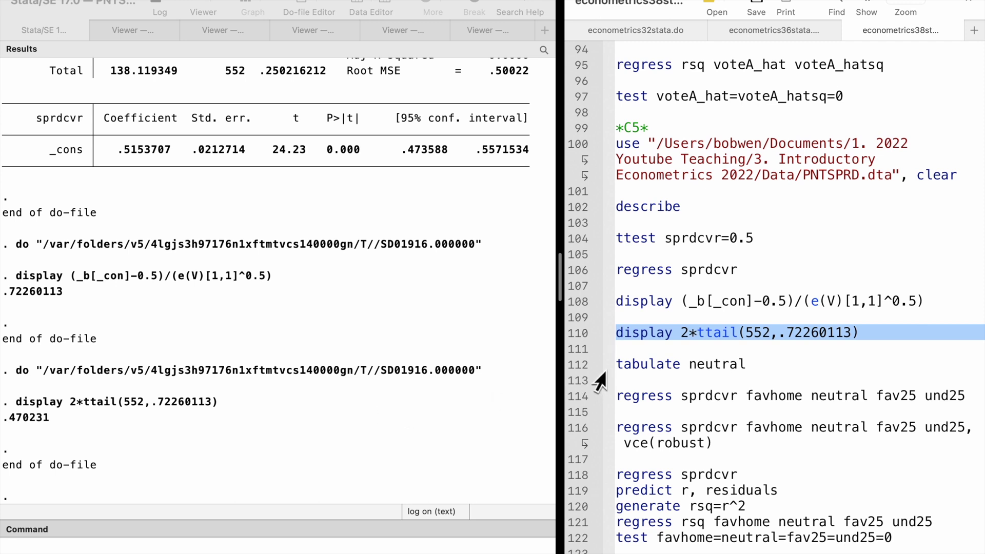
{"action": "left_click", "coordinate": [575, 366]}
{"action": "key", "text": "super+shift+d"}
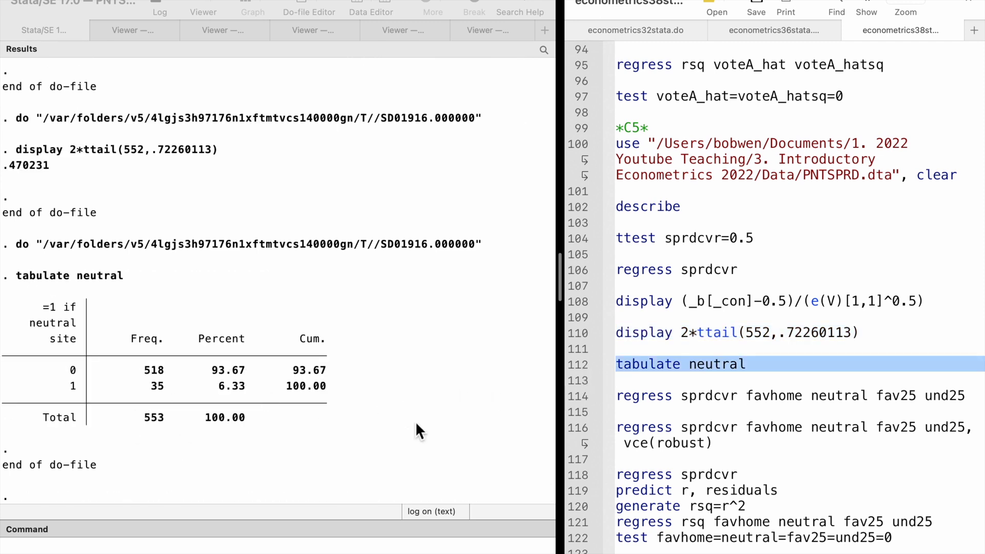
Regress sprdcvr on favhome, neutral, fav25 and und25, with and without robust standard errors
{"action": "left_click", "coordinate": [577, 398]}
{"action": "key", "text": "super+shift+d"}
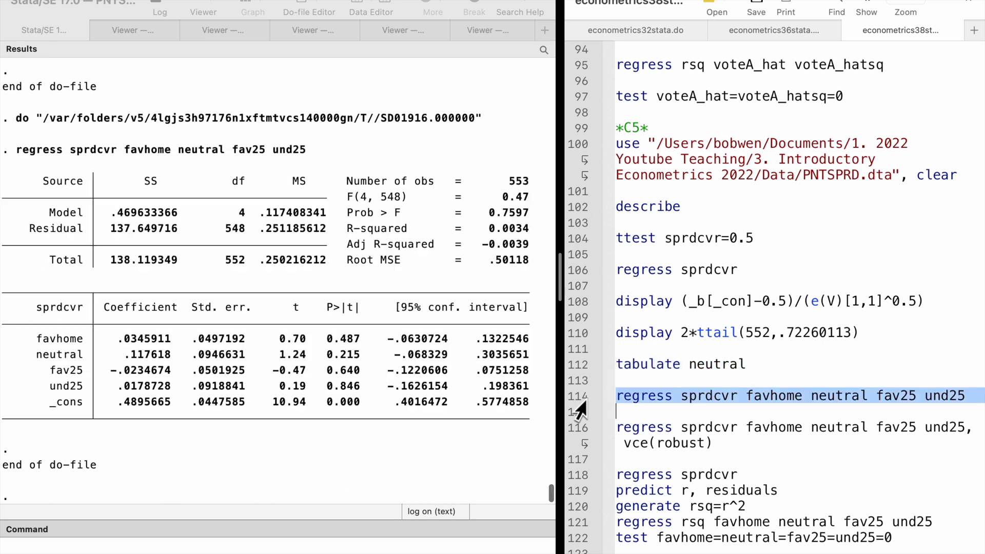
{"action": "left_click", "coordinate": [576, 431]}
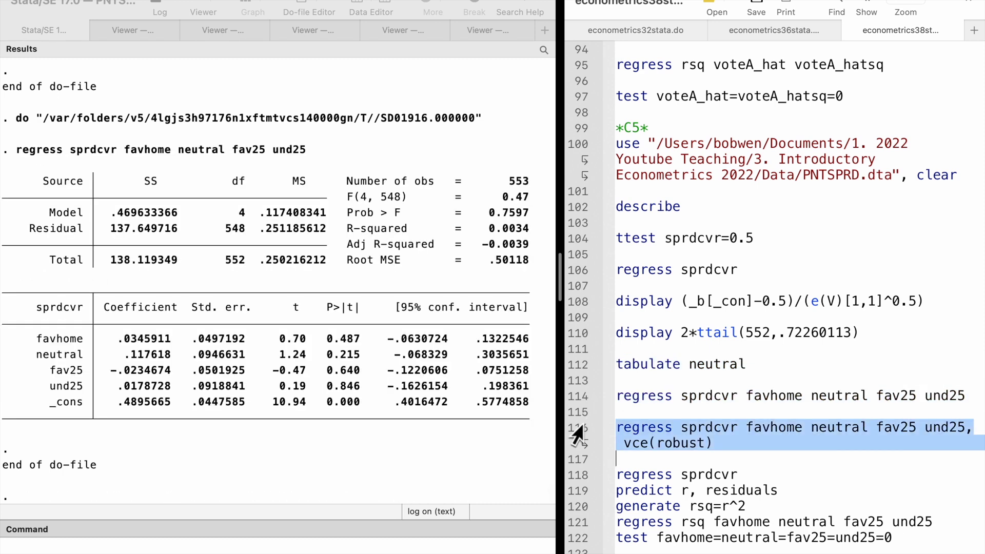
{"action": "key", "text": "super+shift+d"}
Rerun the intercept-only sprdcvr regression, save residuals as r, and create rsq = r^2
{"action": "scroll", "coordinate": [645, 450], "scroll_direction": "down", "scroll_amount": 1}
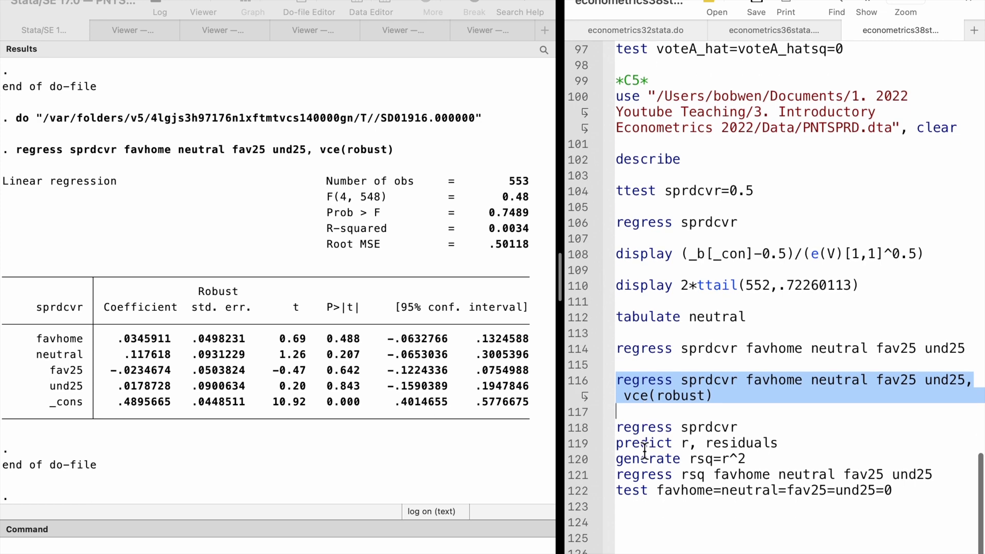
{"action": "scroll", "coordinate": [645, 451], "scroll_direction": "down", "scroll_amount": 1}
{"action": "left_click", "coordinate": [577, 397]}
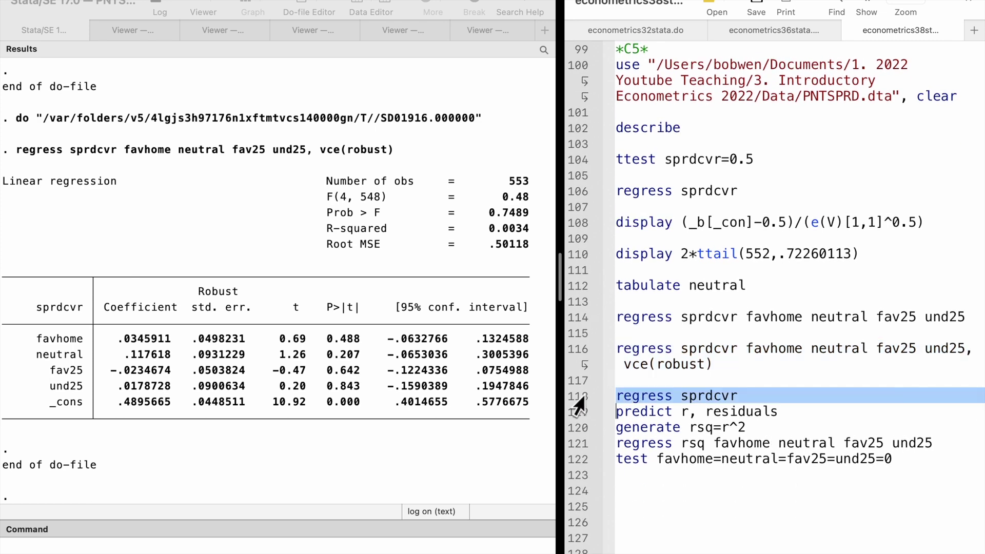
{"action": "key", "text": "super+shift+d"}
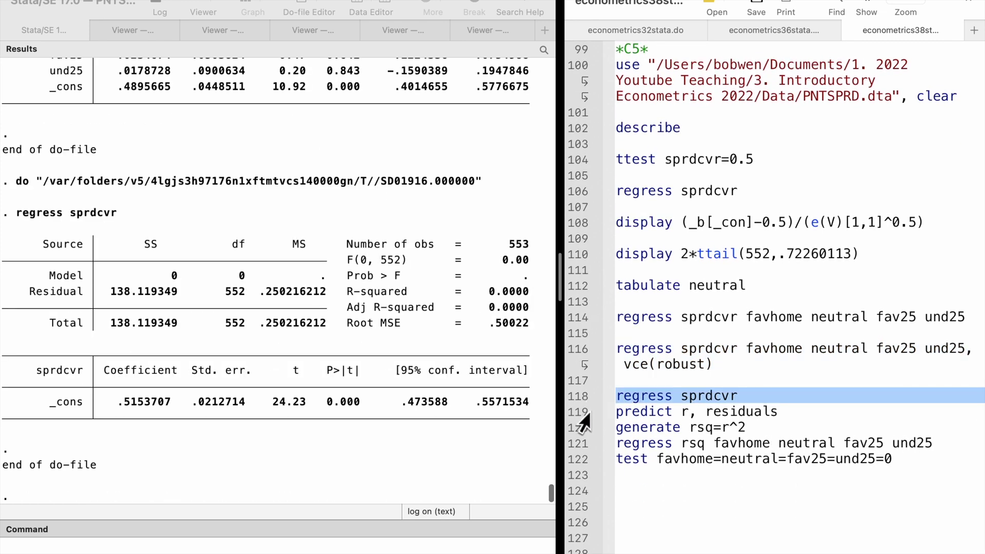
{"action": "left_click", "coordinate": [577, 413]}
{"action": "key", "text": "super+shift+d"}
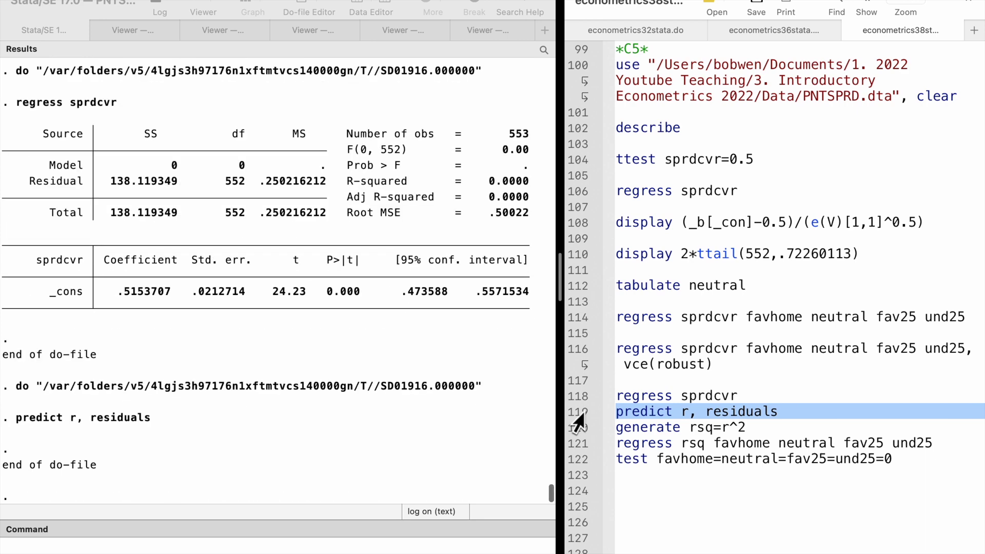
{"action": "left_click", "coordinate": [576, 429]}
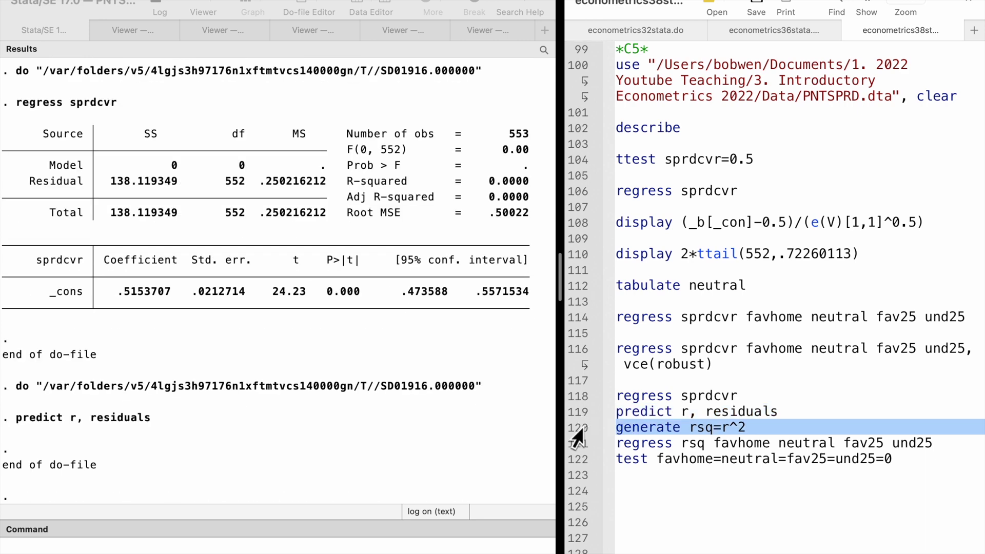
{"action": "key", "text": "super+shift+d"}
Regress rsq on the four game variables and jointly test them: F(4,548)=0.47, p=0.7597
{"action": "left_click", "coordinate": [573, 444]}
{"action": "key", "text": "super+shift+d"}
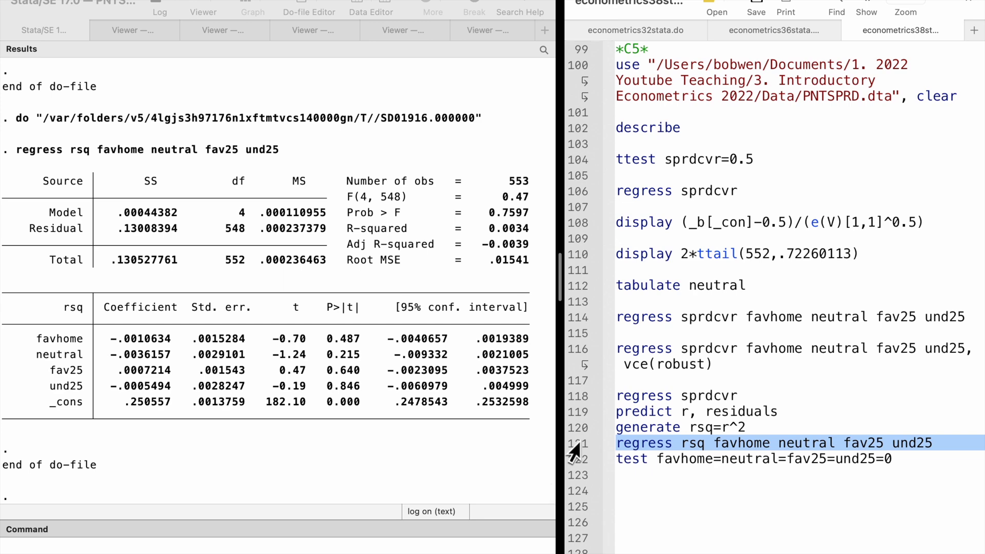
{"action": "left_click", "coordinate": [580, 460]}
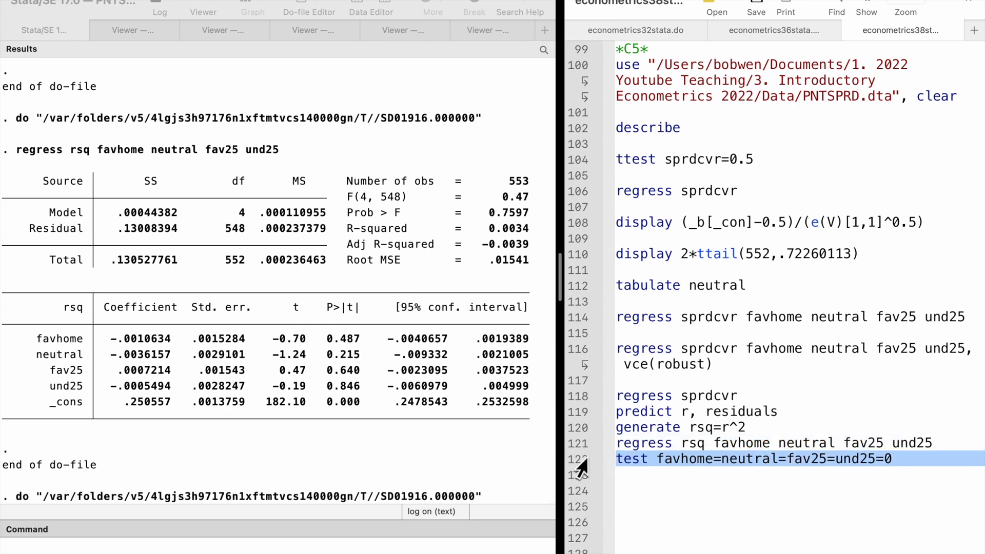
{"action": "key", "text": "super+shift+d"}
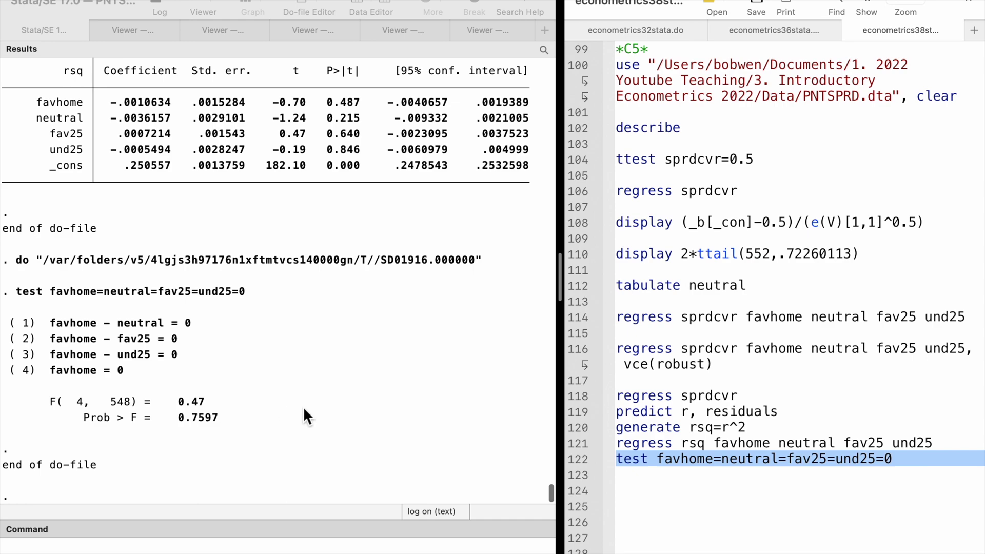
{"action": "scroll", "coordinate": [367, 393], "scroll_direction": "up", "scroll_amount": 5}
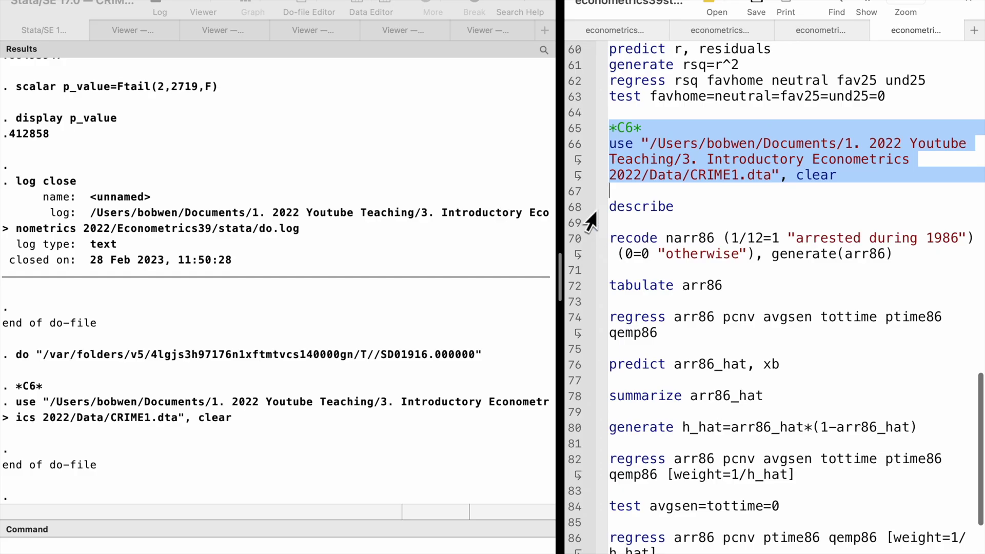
Describe CRIME1, recode narr86 into binary arr86, and tabulate it: 755 arrested, 1,970 not
{"action": "left_click", "coordinate": [574, 206]}
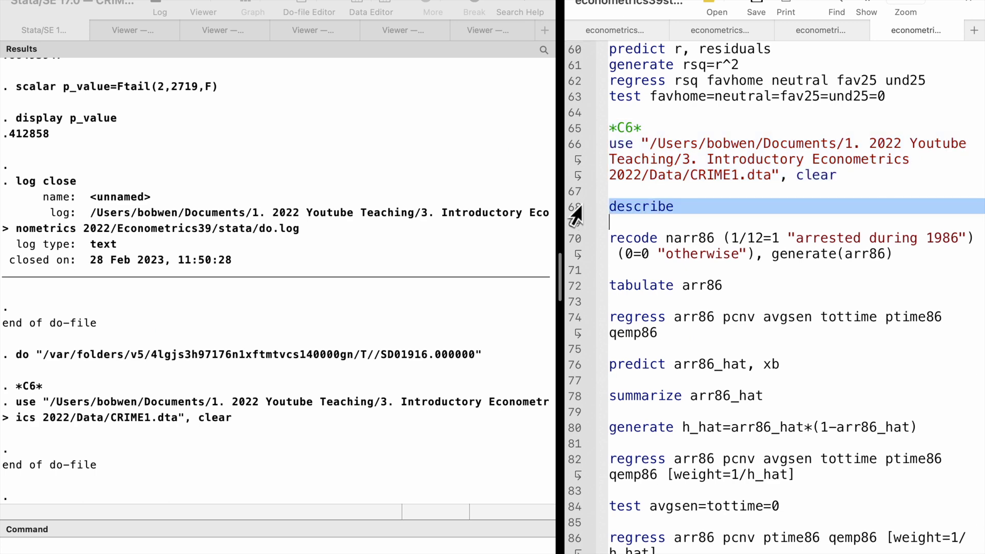
{"action": "key", "text": "super+shift+d"}
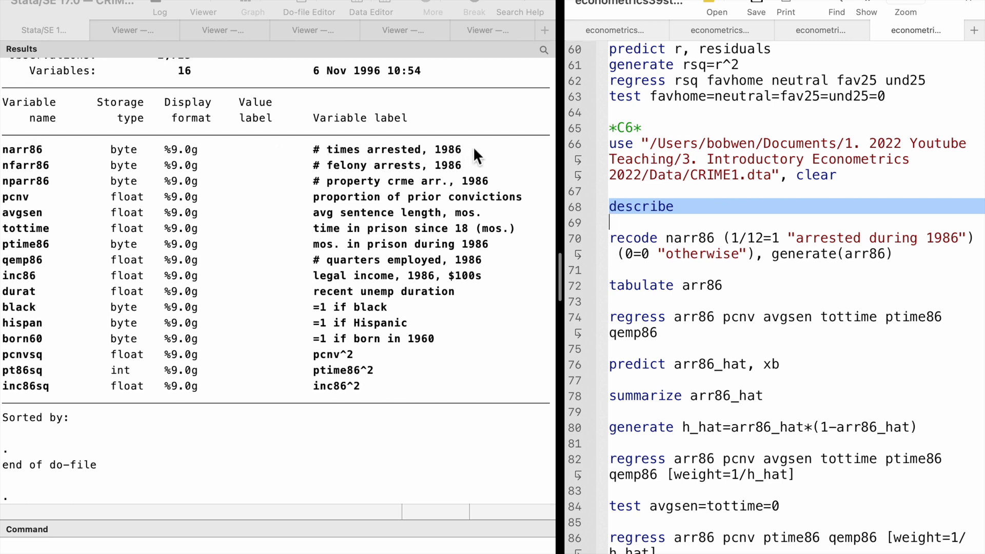
{"action": "left_click", "coordinate": [574, 243]}
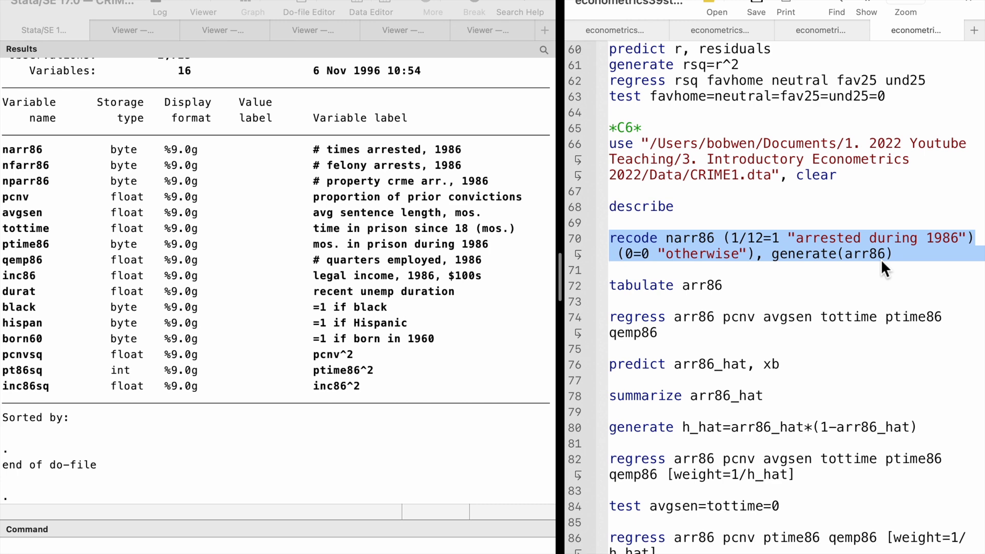
{"action": "key", "text": "super+shift+d"}
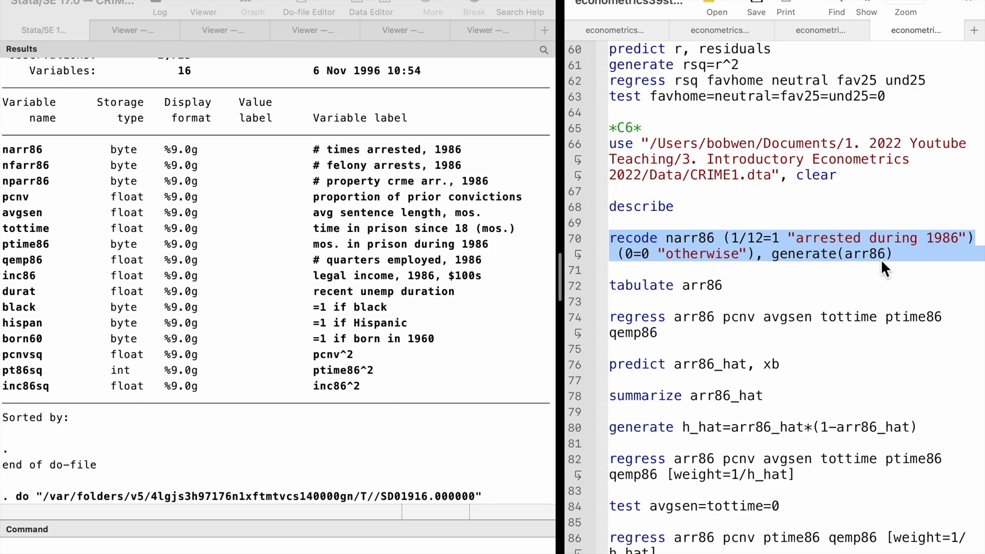
{"action": "left_click", "coordinate": [573, 289]}
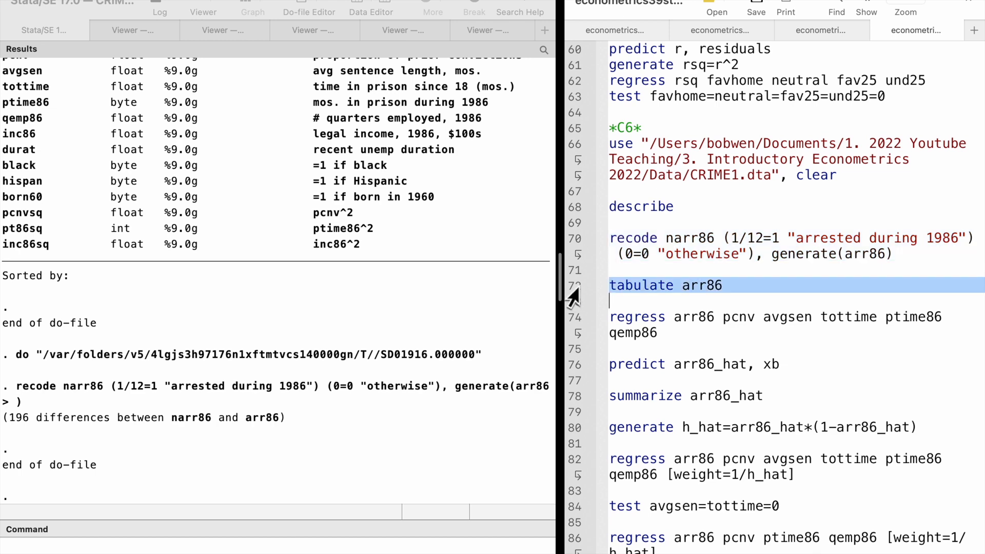
{"action": "key", "text": "super+shift+d"}
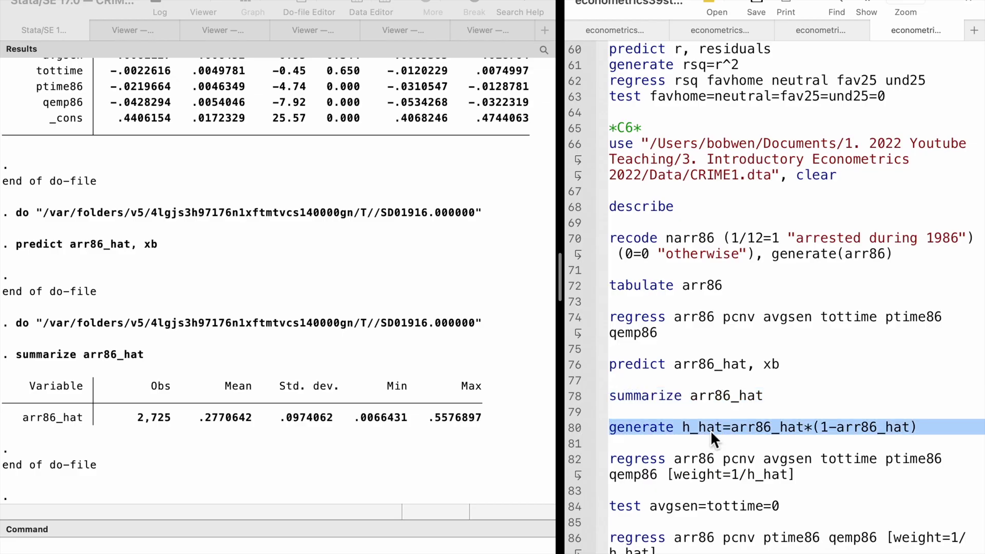
Create h_hat = arr86_hat*(1-arr86_hat) as the WLS variance term
{"action": "key", "text": "super+shift+d"}
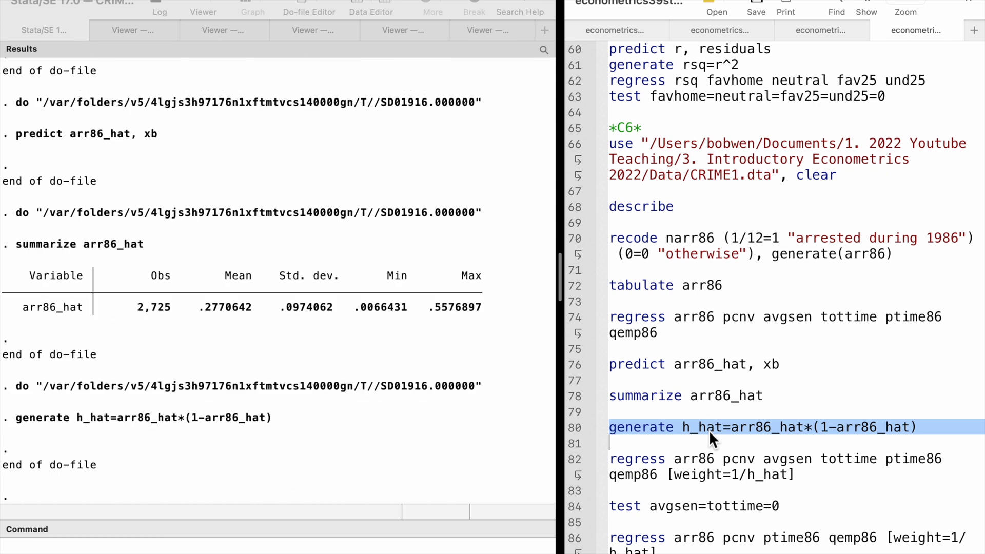
{"action": "left_click", "coordinate": [578, 467]}
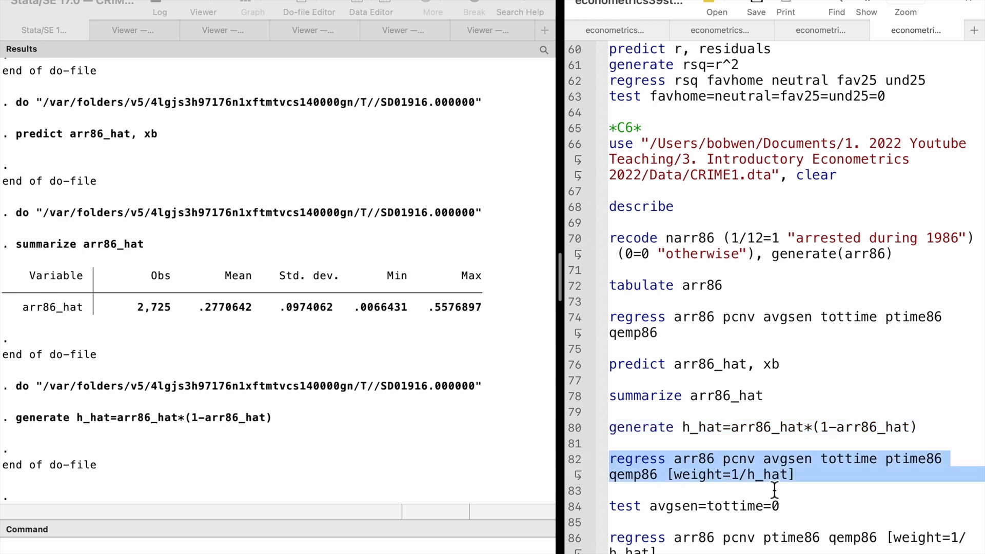
Estimate the arrest model by weighted least squares with weights 1/h_hat
{"action": "key", "text": "super+shift+d"}
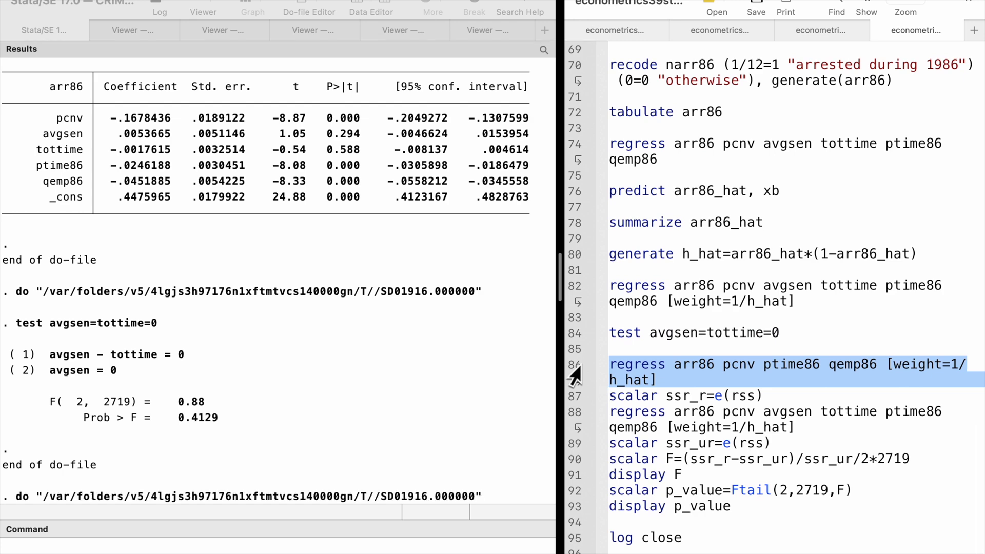
Run the WLS regression without avgsen and tottime, store its SSR as ssr_r, and rerun the full model (R-squared 0.0744)
{"action": "key", "text": "super+shift+d"}
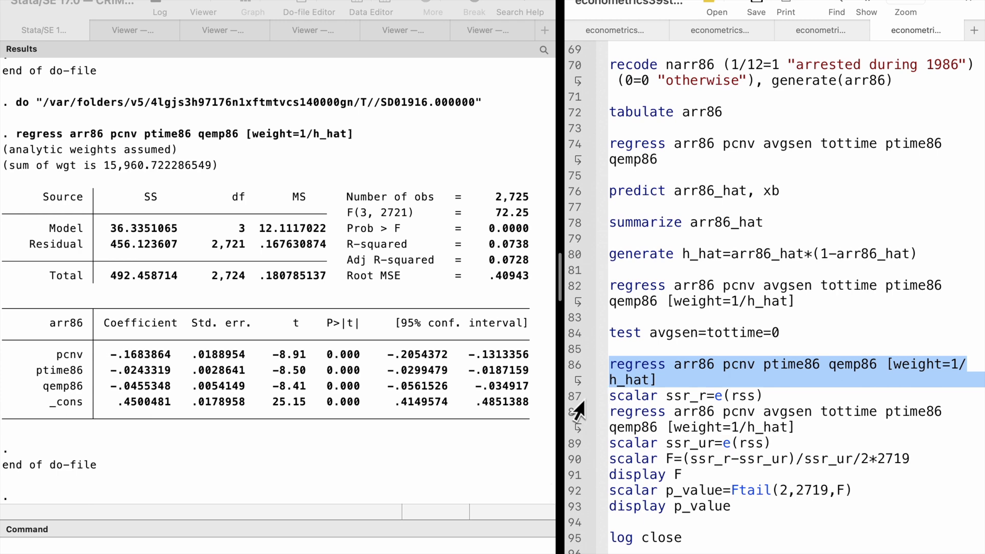
{"action": "left_click", "coordinate": [573, 398]}
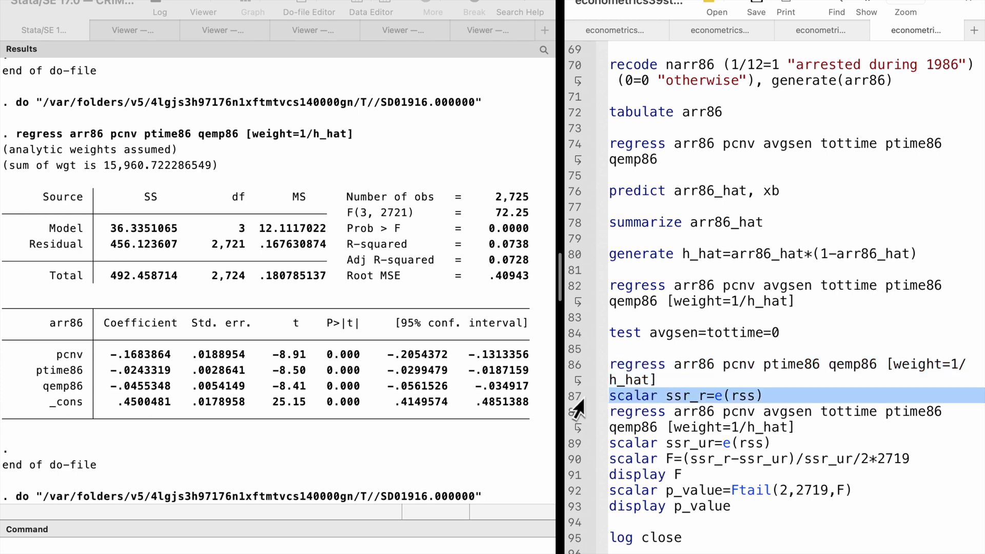
{"action": "key", "text": "super+shift+d"}
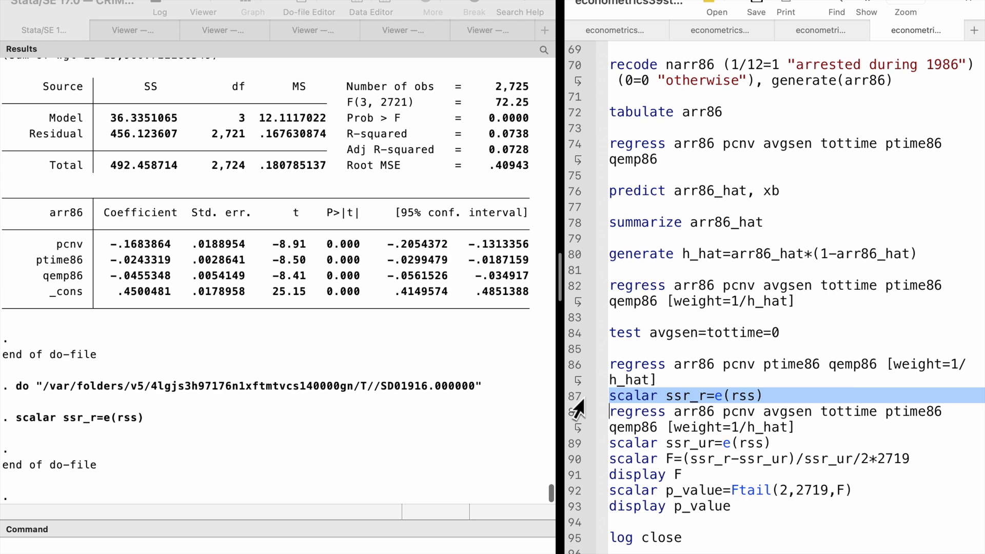
{"action": "left_click", "coordinate": [577, 427]}
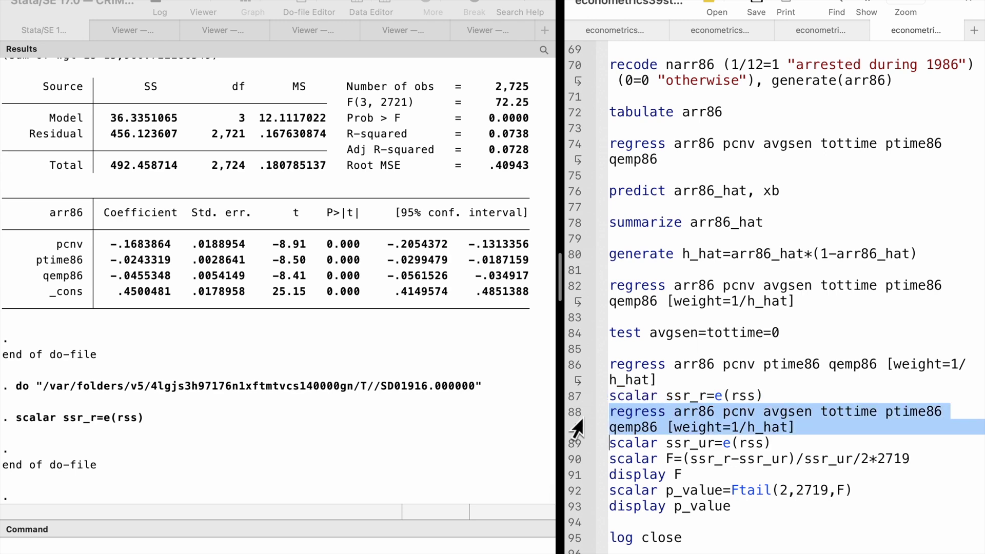
{"action": "key", "text": "super+shift+d"}
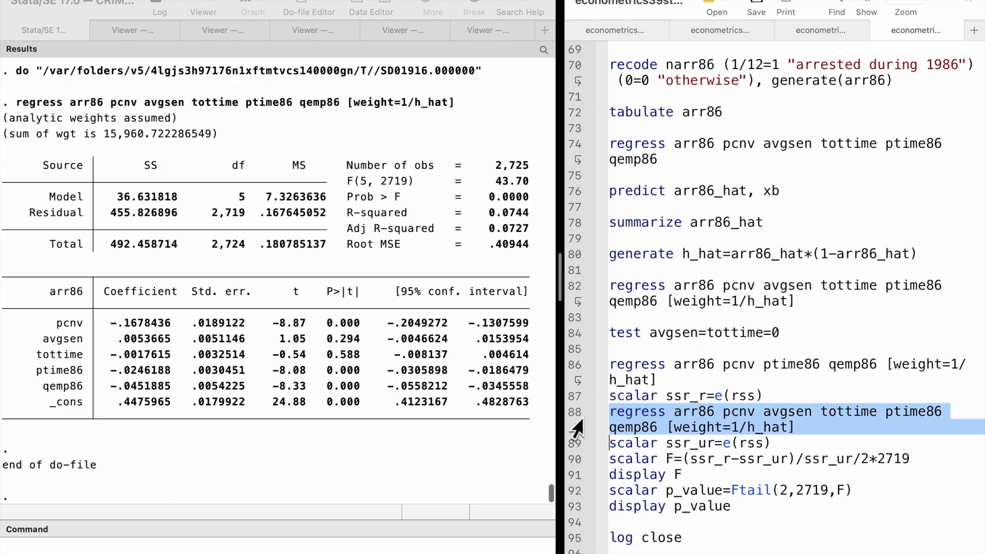
Store the unrestricted SSR as ssr_ur, then compute and display F = .88493947
{"action": "left_click", "coordinate": [577, 443]}
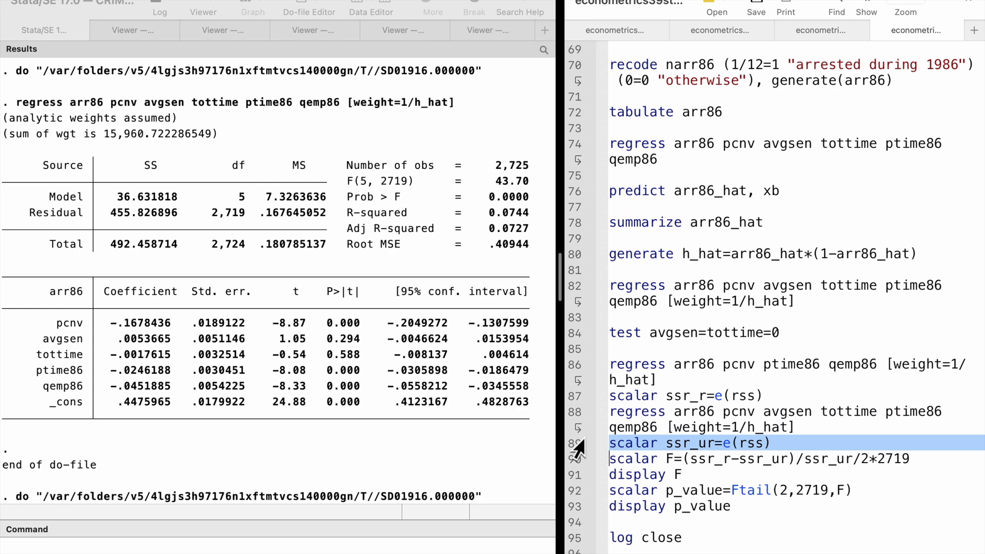
{"action": "key", "text": "super+shift+d"}
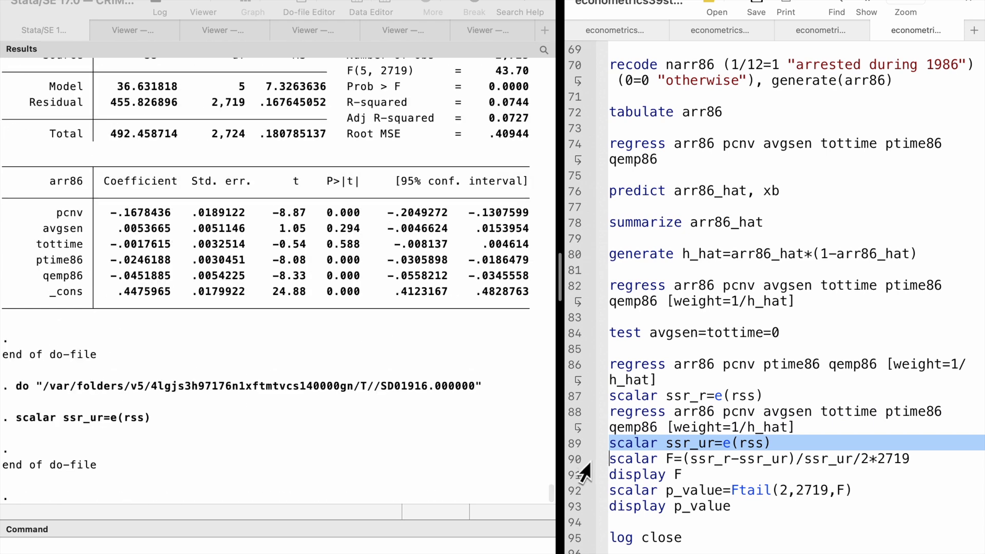
{"action": "left_click", "coordinate": [576, 461]}
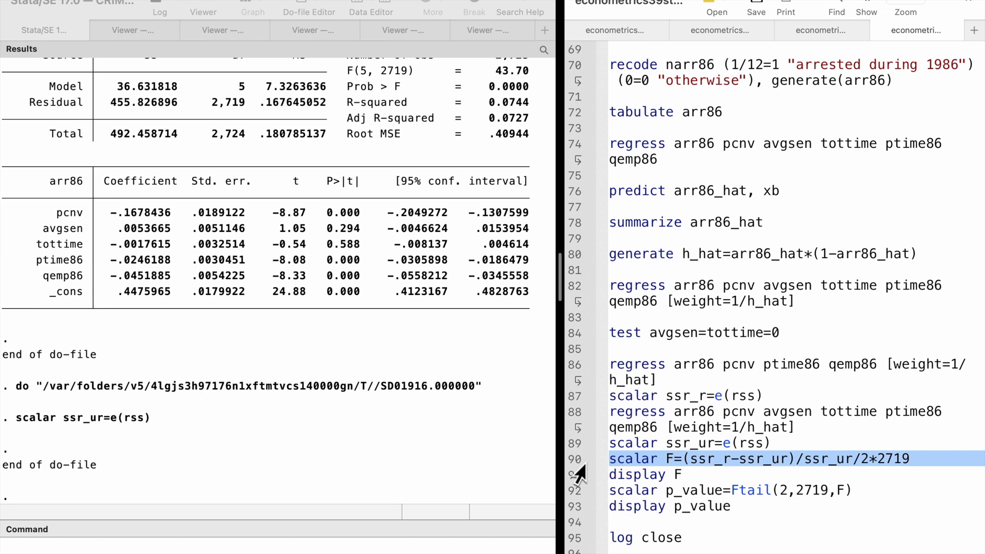
{"action": "key", "text": "super+shift+d"}
{"action": "left_click", "coordinate": [574, 476]}
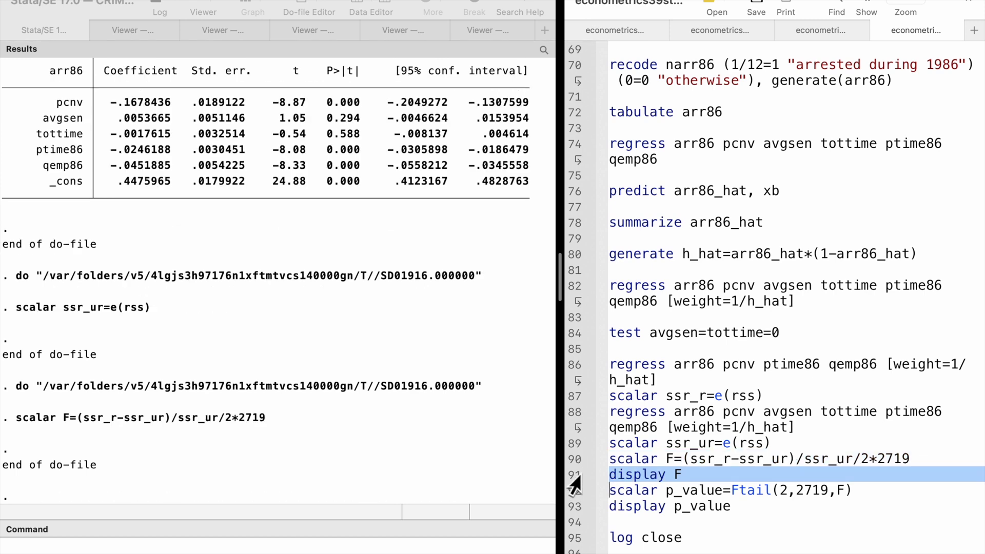
{"action": "key", "text": "super+shift+d"}
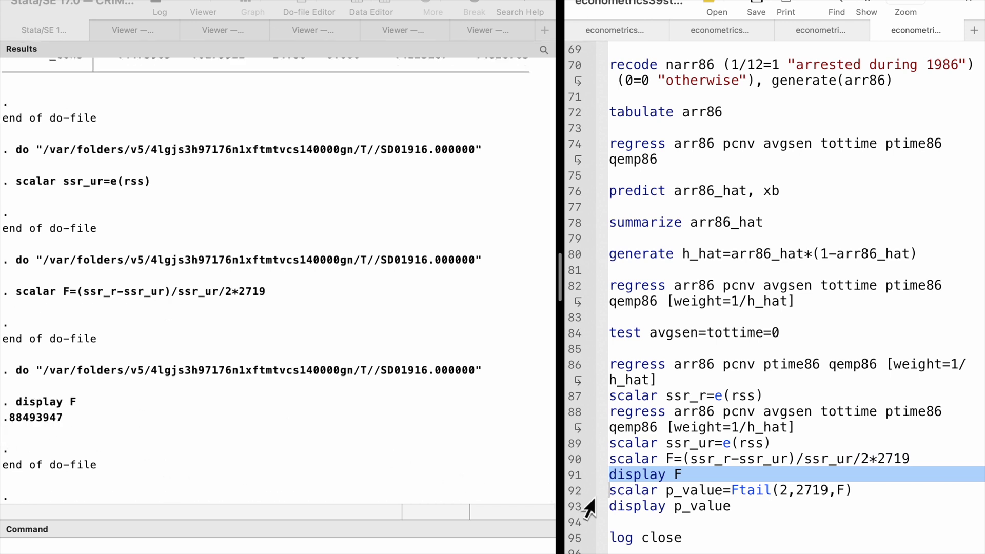
Compute the F-test p-value and display it: .412858
{"action": "left_click", "coordinate": [573, 492]}
{"action": "key", "text": "super+shift+d"}
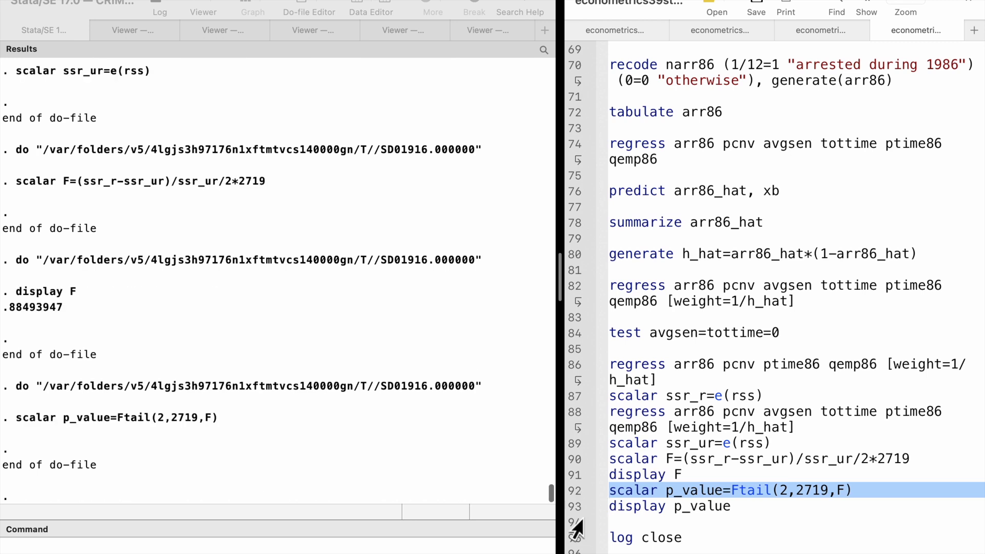
{"action": "left_click", "coordinate": [575, 509]}
{"action": "key", "text": "super+shift+d"}
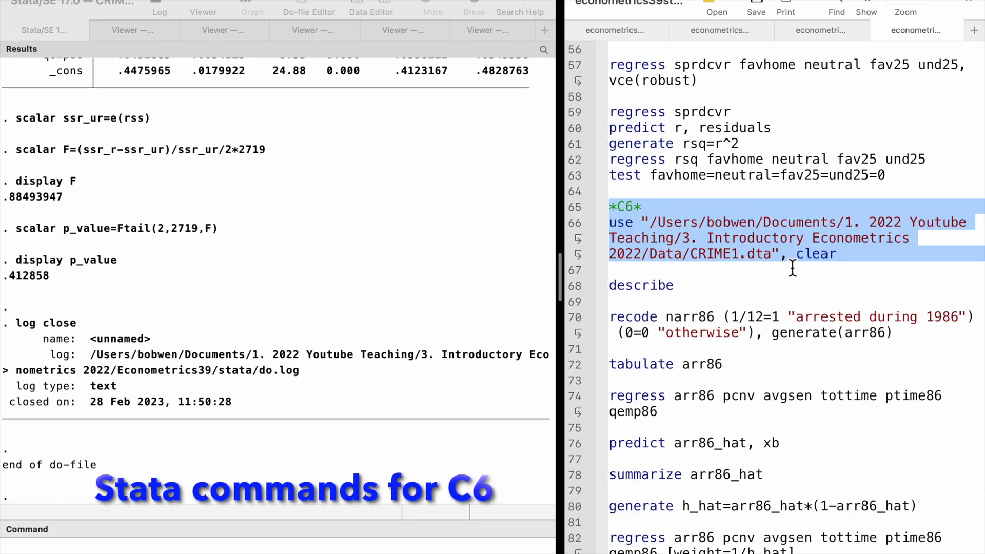
Load the CRIME1 dataset for exercise C6 and describe its variables
{"action": "key", "text": "super+shift+d"}
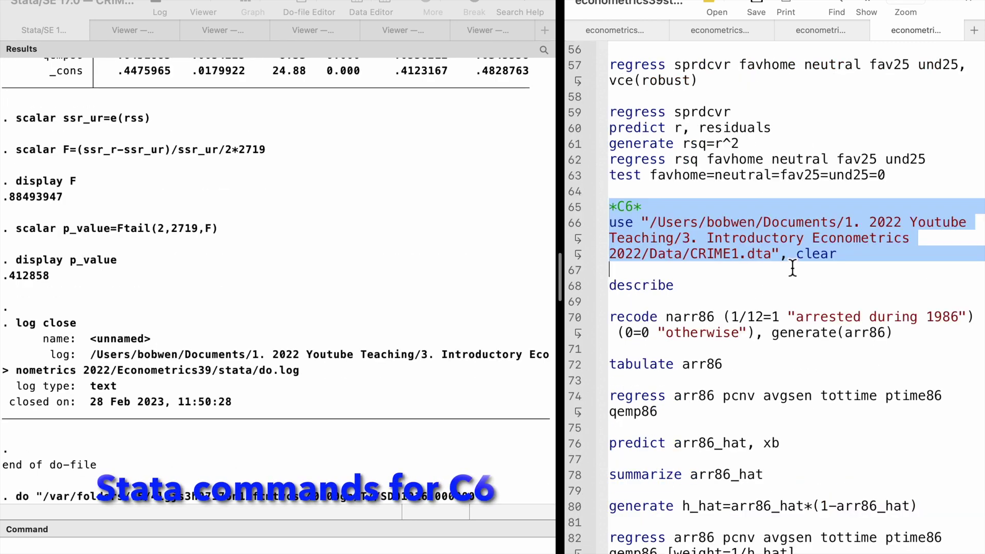
{"action": "scroll", "coordinate": [742, 301], "scroll_direction": "down", "scroll_amount": 3}
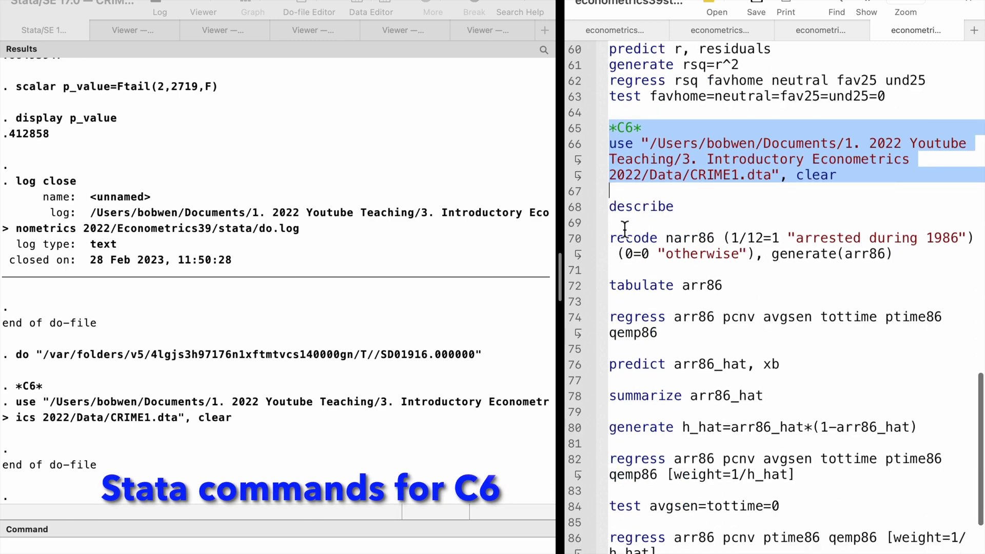
{"action": "left_click", "coordinate": [574, 208]}
{"action": "key", "text": "super+shift+d"}
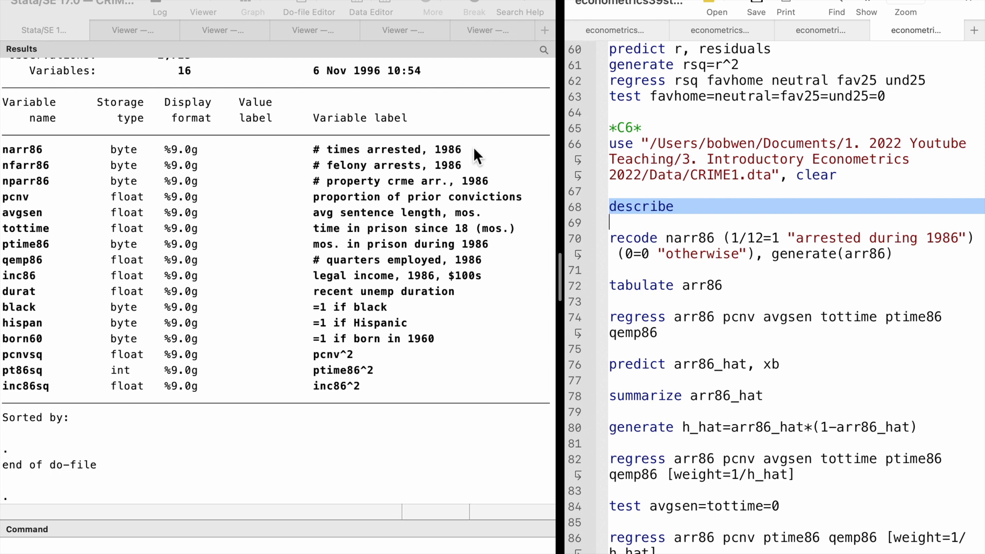
Recode narr86 into arr86, tabulate it, and regress arr86 on pcnv, avgsen, tottime, ptime86, qemp86 (R-squared 0.0474)
{"action": "left_click", "coordinate": [579, 249]}
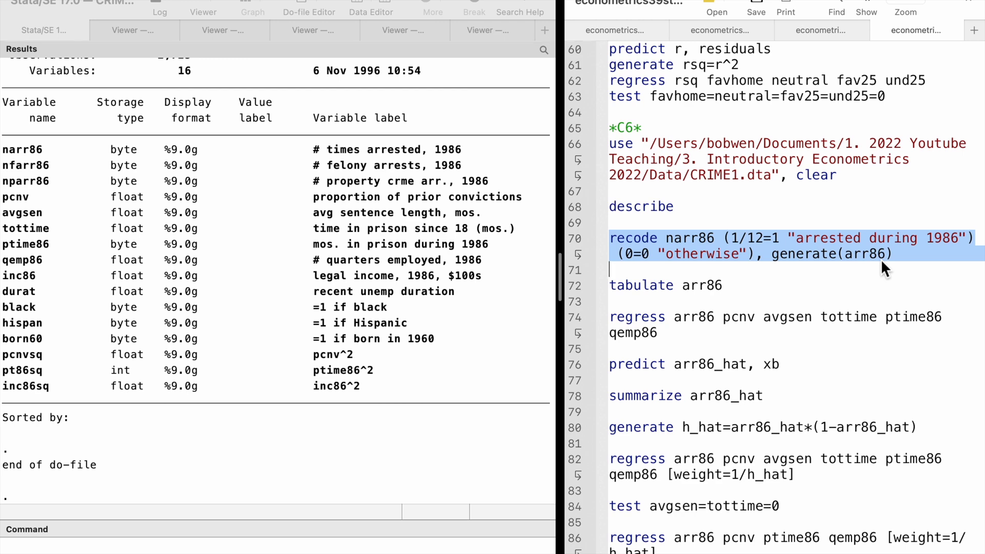
{"action": "key", "text": "super+shift+d"}
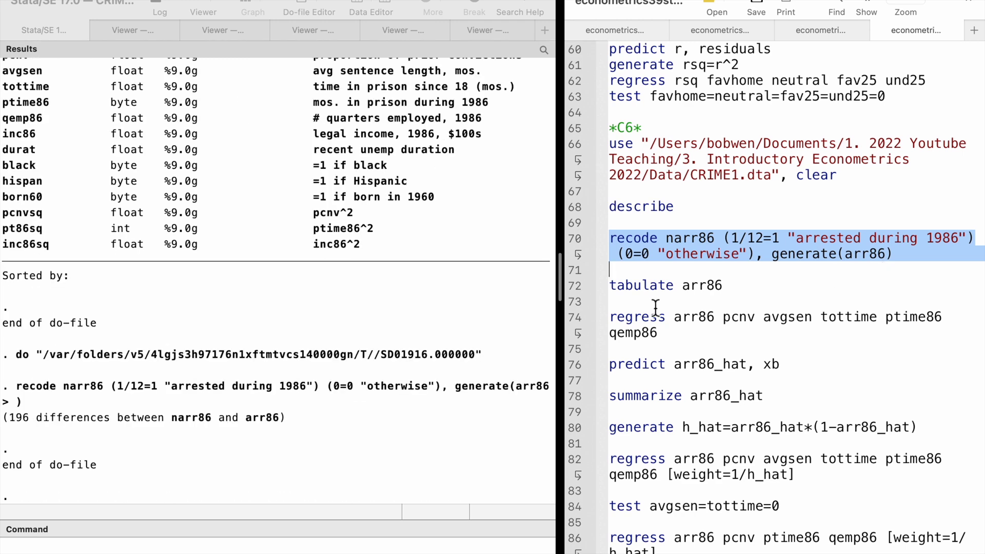
{"action": "left_click", "coordinate": [571, 288]}
{"action": "key", "text": "super+shift+d"}
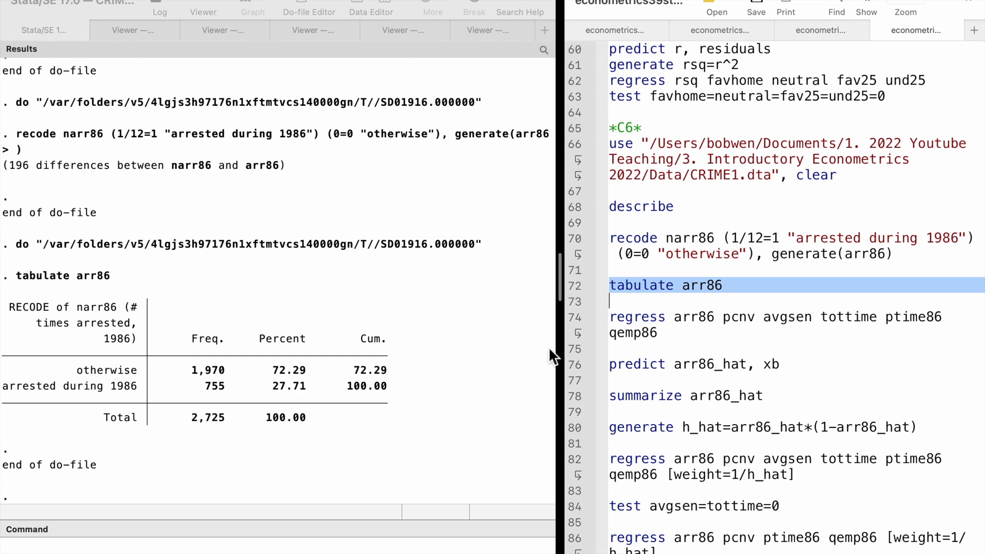
{"action": "left_click", "coordinate": [571, 324]}
{"action": "key", "text": "super+shift+d"}
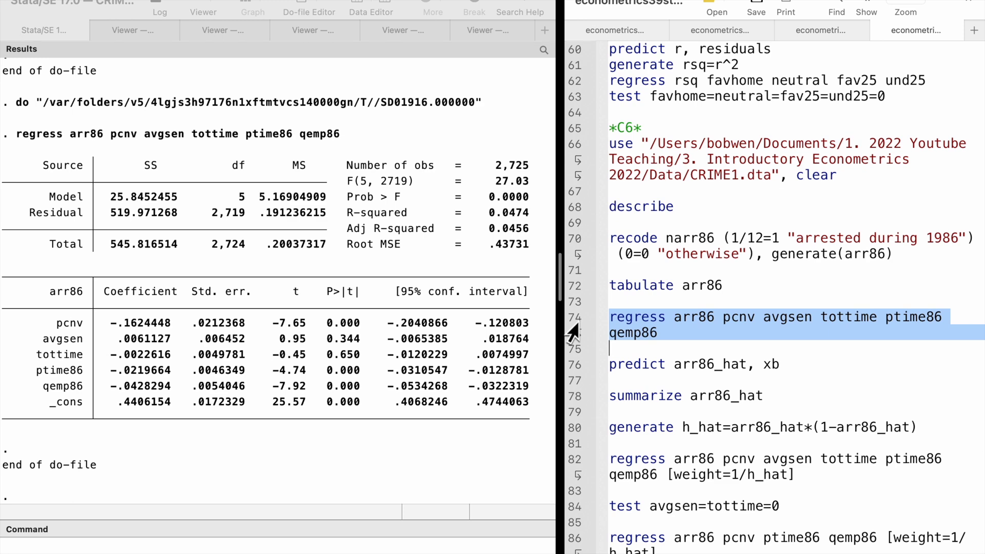
Predict arr86_hat (min .0066431, max .5576897), summarize it, and create h_hat = arr86_hat*(1-arr86_hat)
{"action": "left_click", "coordinate": [572, 366]}
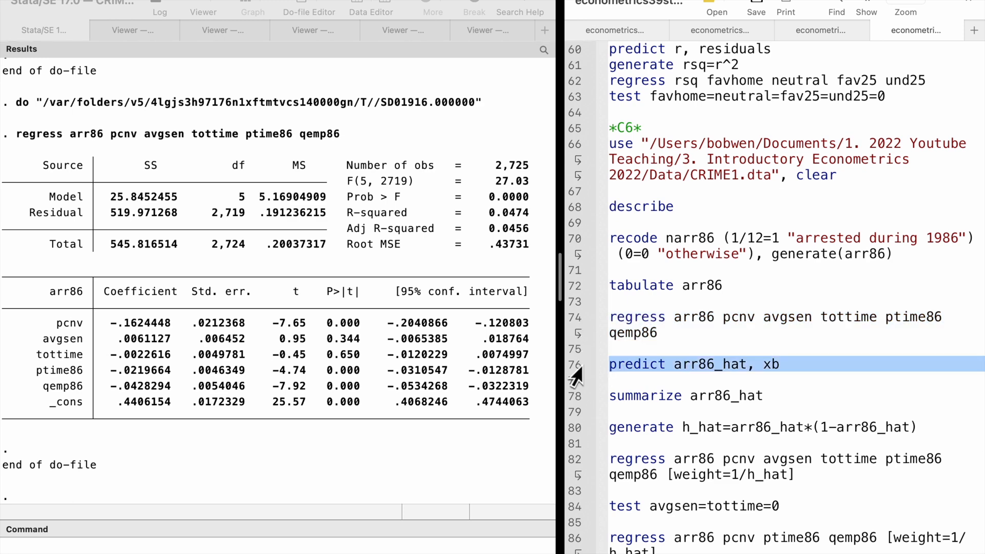
{"action": "key", "text": "super+shift+d"}
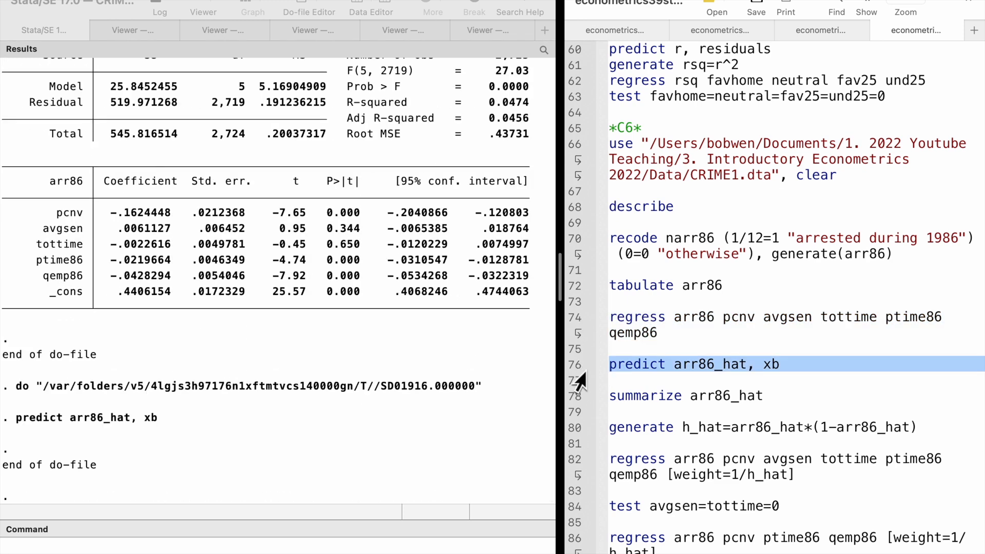
{"action": "left_click", "coordinate": [572, 398]}
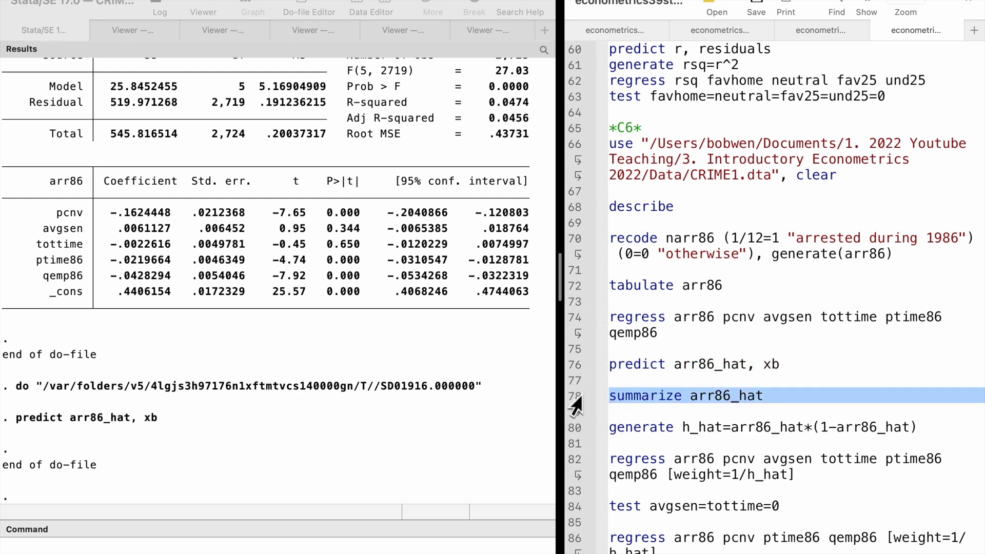
{"action": "key", "text": "super+shift+d"}
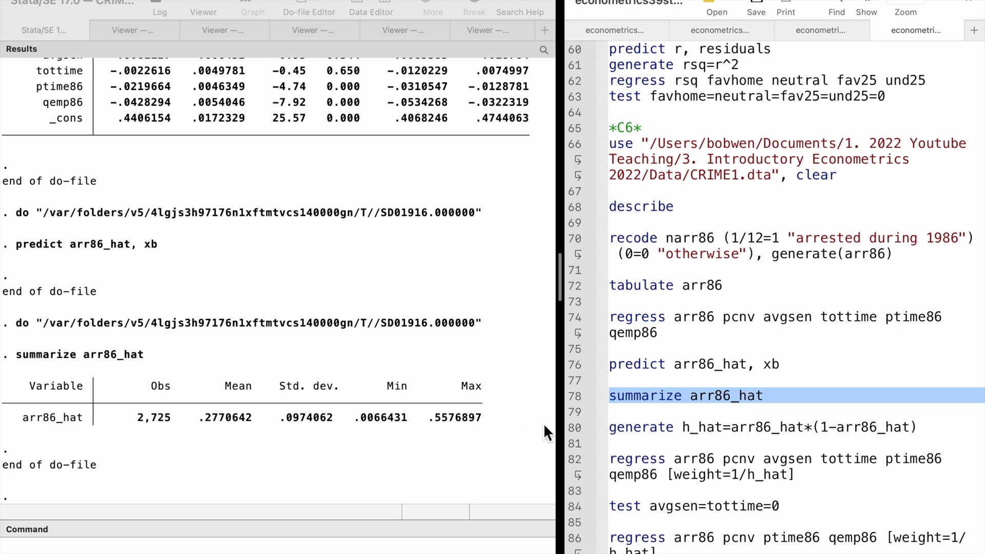
{"action": "left_click", "coordinate": [572, 430]}
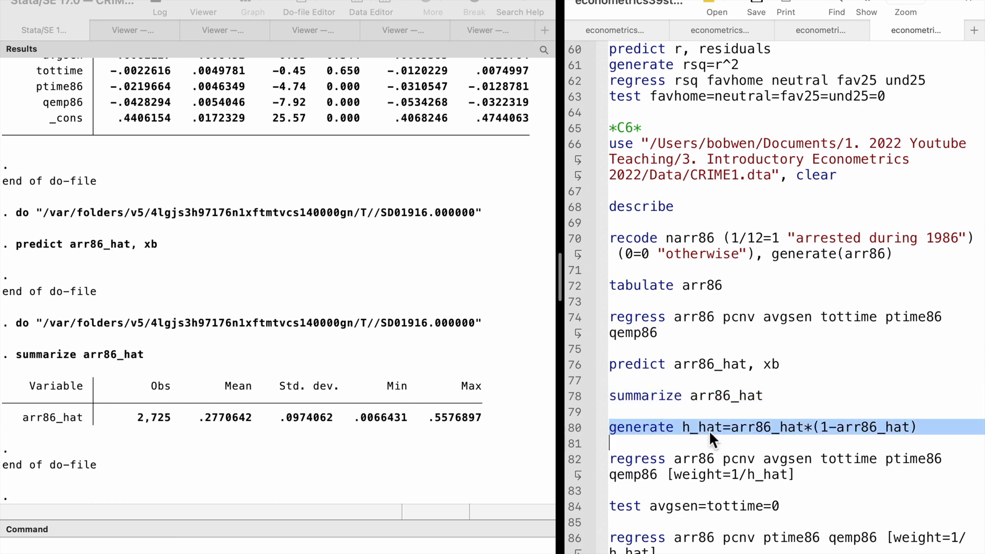
{"action": "key", "text": "super+shift+d"}
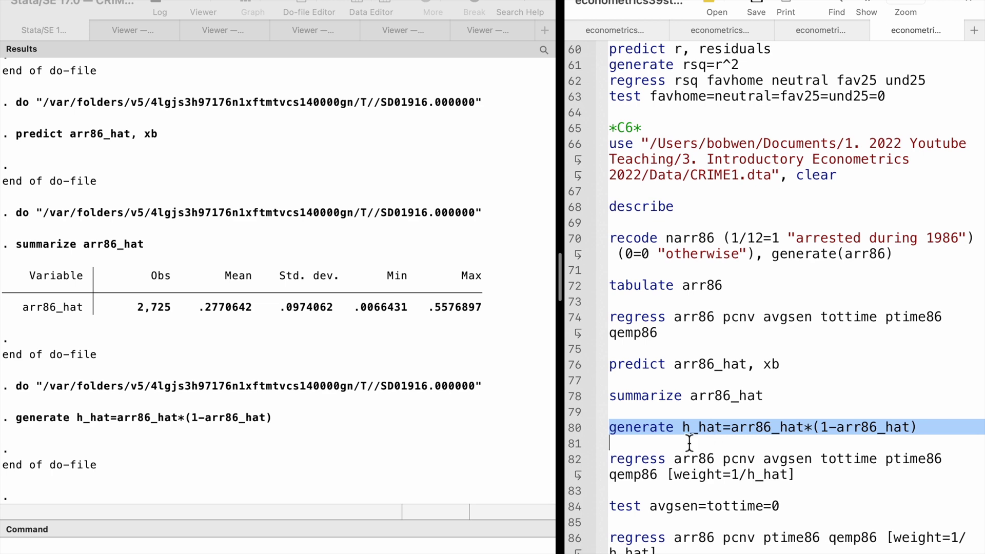
{"action": "left_click", "coordinate": [581, 463]}
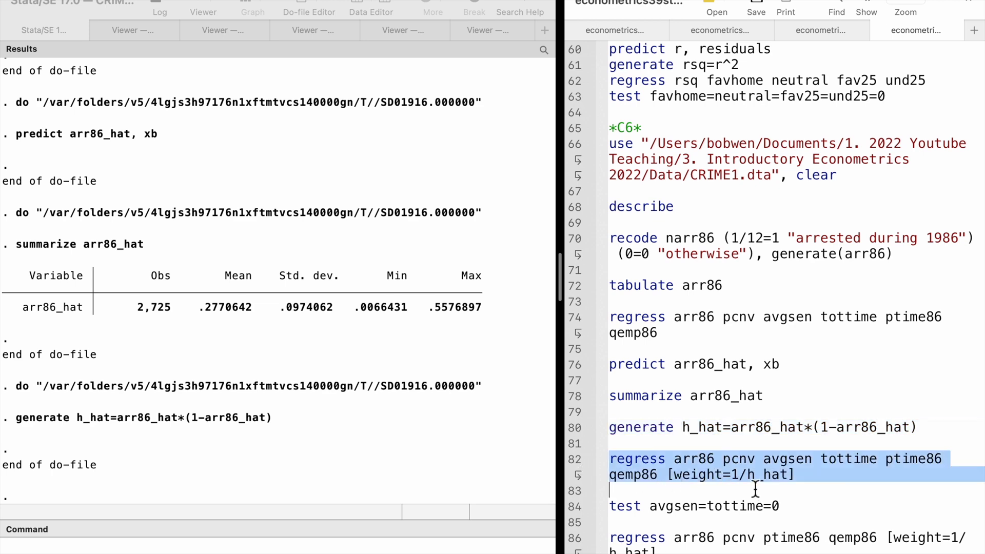
Run the WLS regression weighted by 1/h_hat and jointly test avgsen and tottime: F = 0.88, p = 0.4129
{"action": "key", "text": "super+shift+d"}
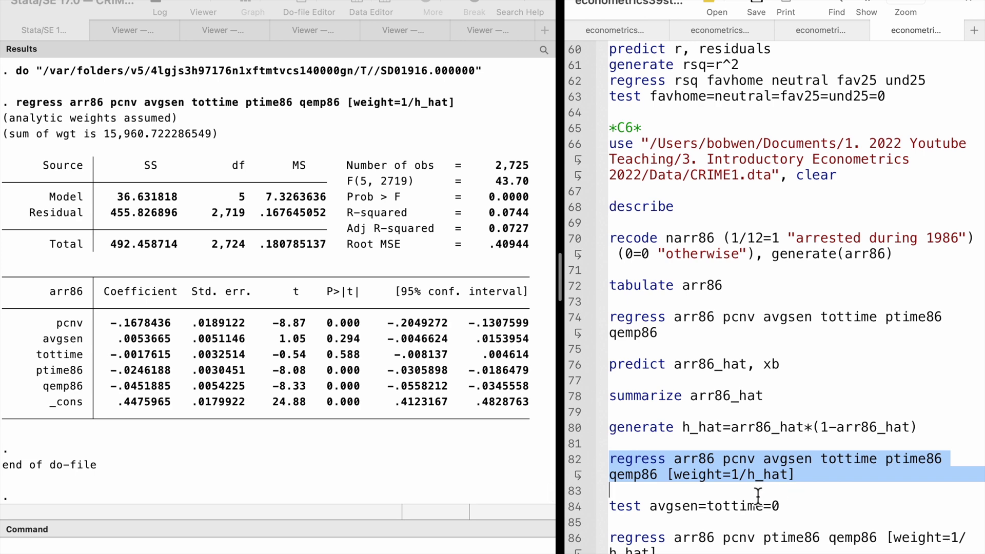
{"action": "left_click", "coordinate": [575, 510]}
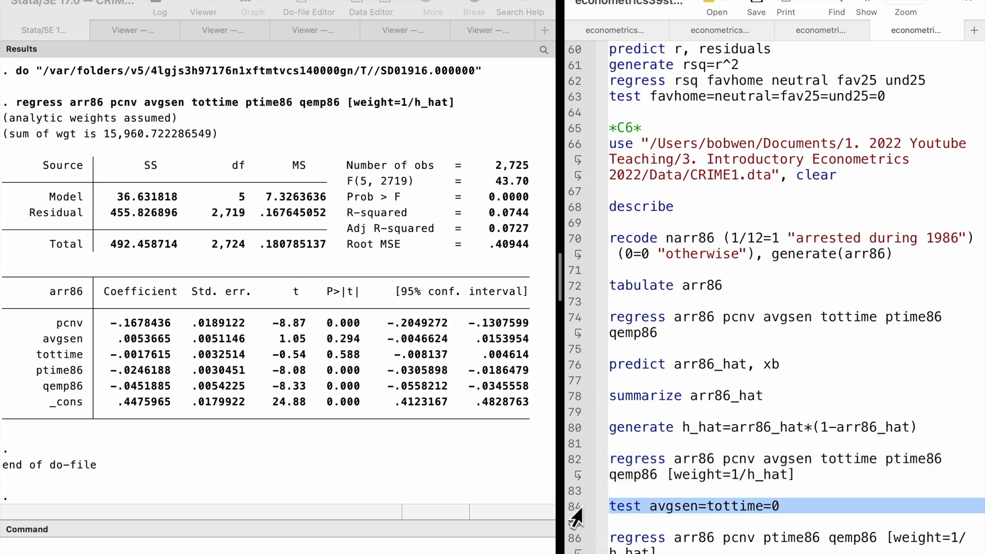
{"action": "key", "text": "super+shift+d"}
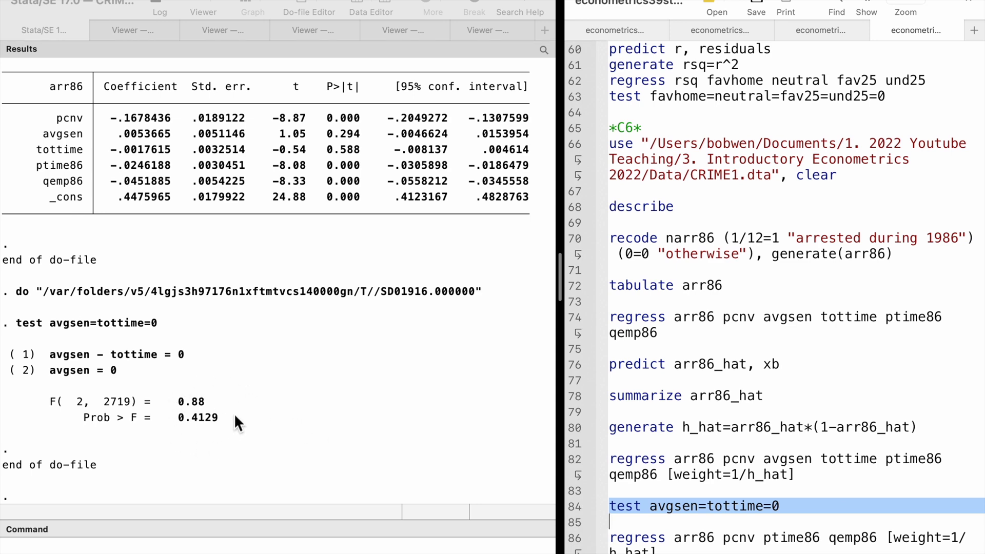
Run the restricted weighted regression without avgsen and tottime (residual SS 456.123607)
{"action": "scroll", "coordinate": [599, 402], "scroll_direction": "down", "scroll_amount": 5}
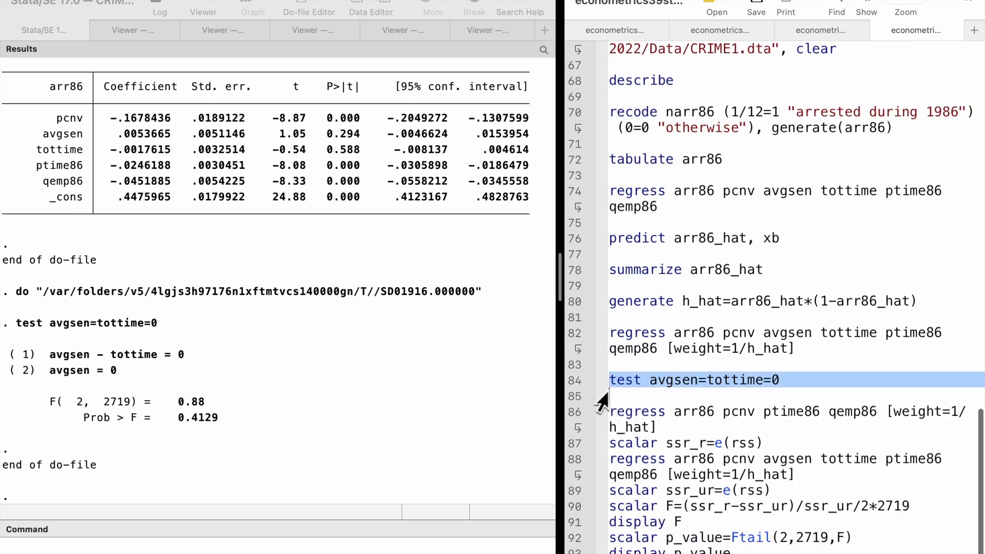
{"action": "left_click", "coordinate": [574, 366]}
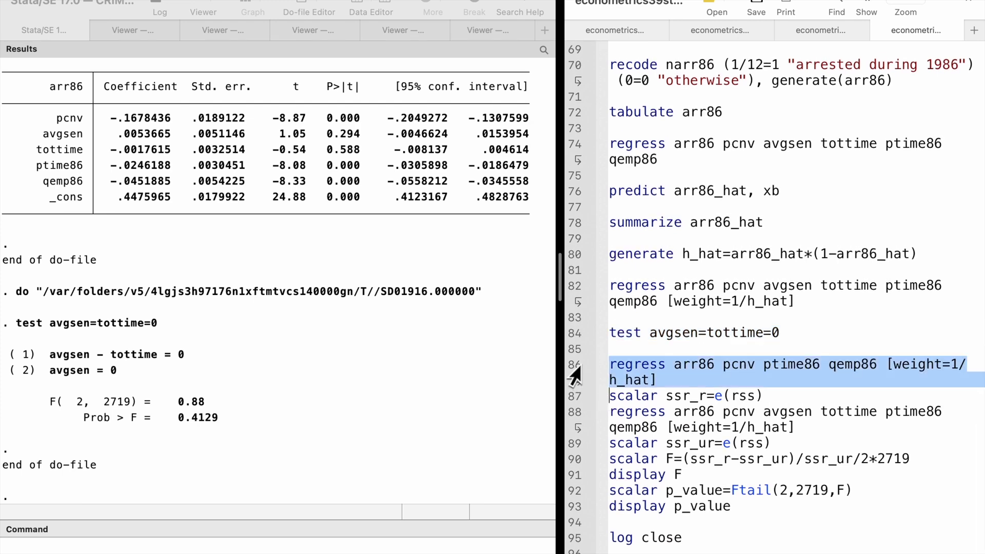
{"action": "key", "text": "super+shift+d"}
Store the restricted SSR as ssr_r, rerun the unrestricted WLS regression, and store its SSR as ssr_ur
{"action": "left_click", "coordinate": [575, 399]}
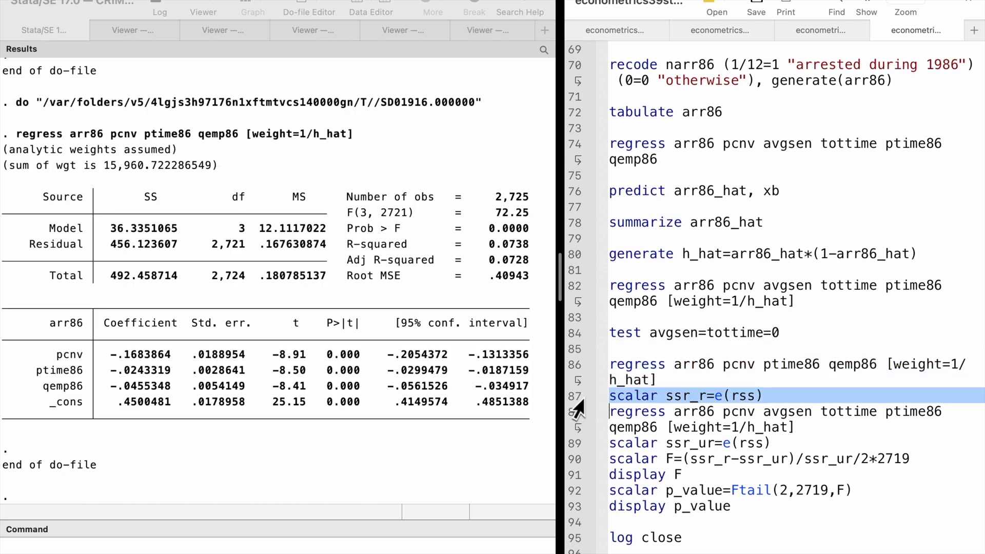
{"action": "key", "text": "super+shift+d"}
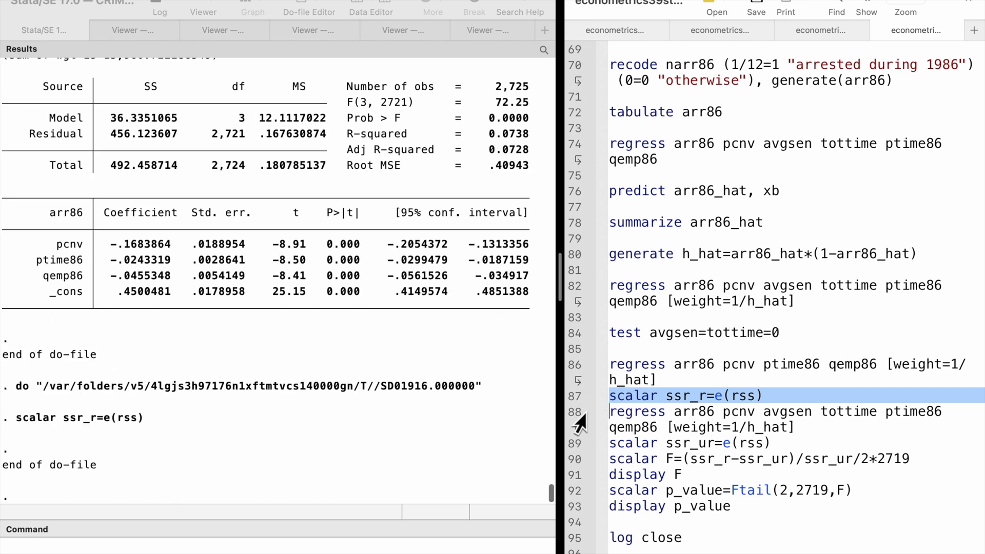
{"action": "left_click", "coordinate": [576, 425]}
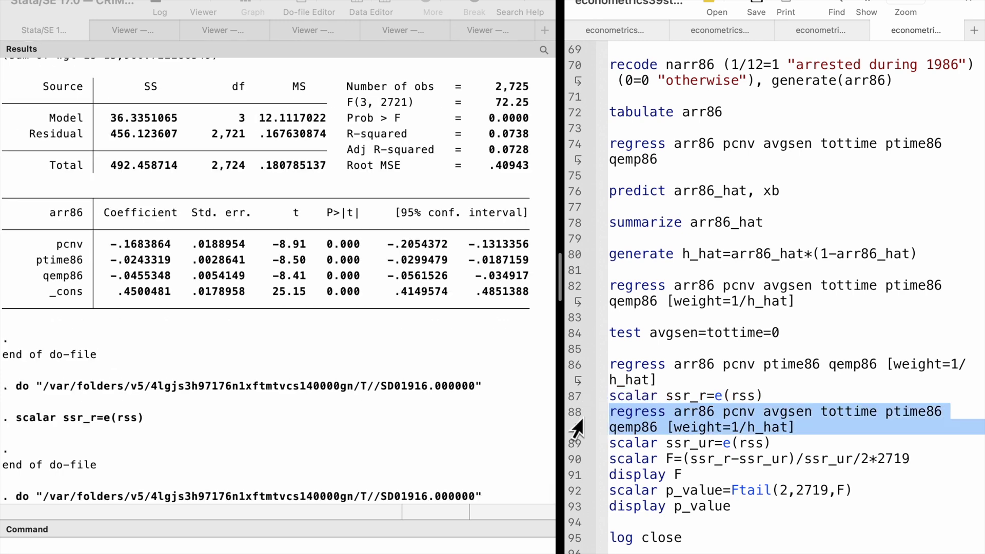
{"action": "key", "text": "super+shift+d"}
{"action": "left_click", "coordinate": [575, 443]}
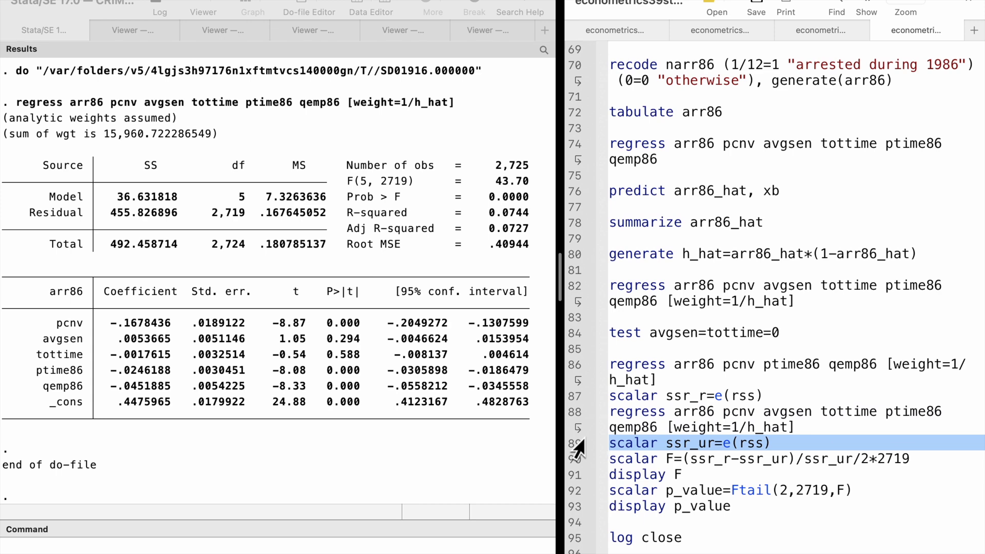
{"action": "key", "text": "super+shift+d"}
Compute and display the F statistic .88493947 and its Ftail p-value .412858
{"action": "left_click", "coordinate": [576, 461]}
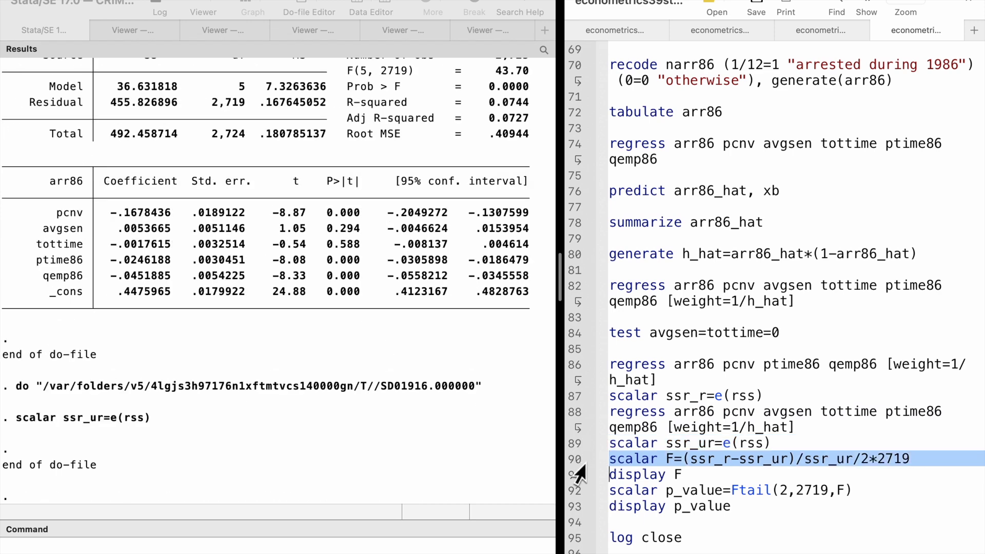
{"action": "key", "text": "super+shift+d"}
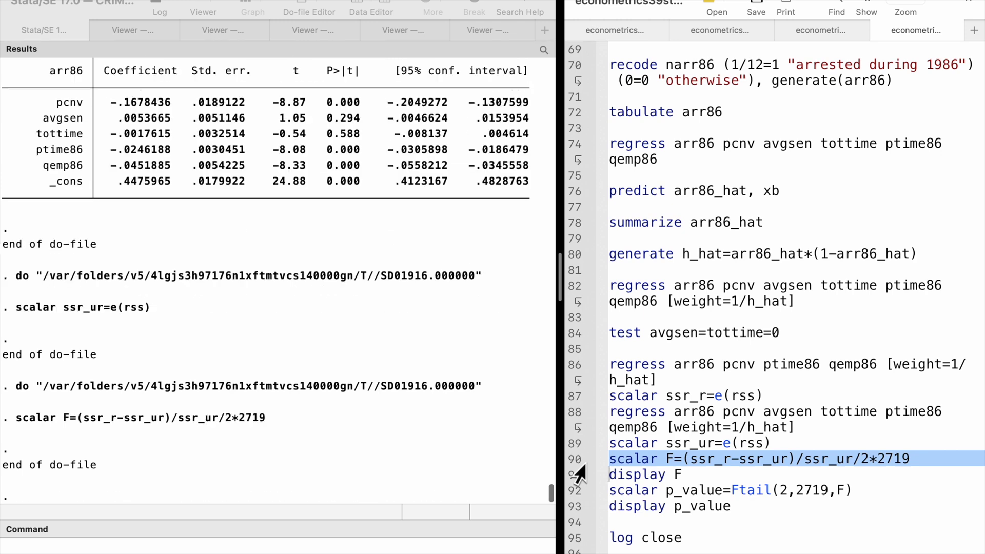
{"action": "left_click", "coordinate": [571, 476]}
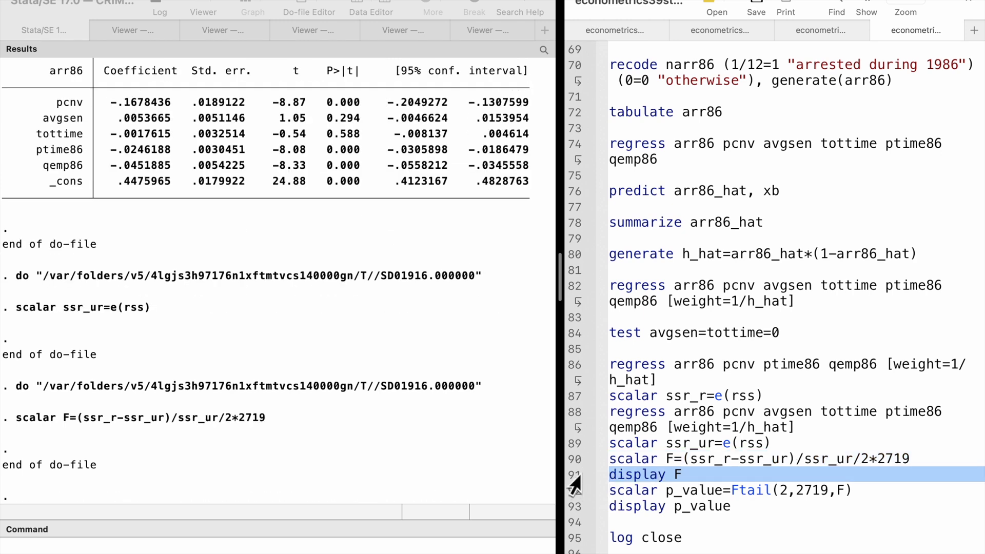
{"action": "key", "text": "super+shift+d"}
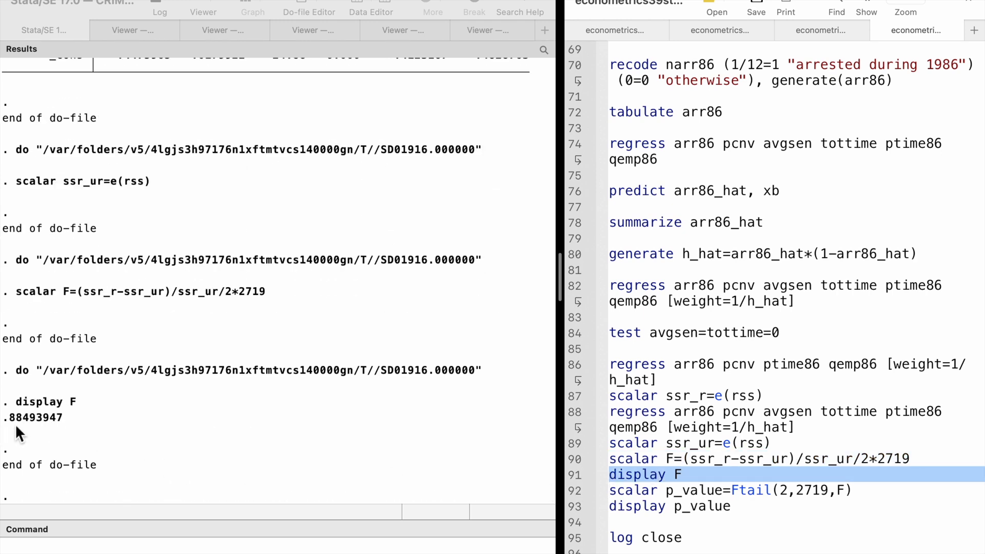
{"action": "left_click", "coordinate": [573, 491]}
{"action": "key", "text": "super+shift+d"}
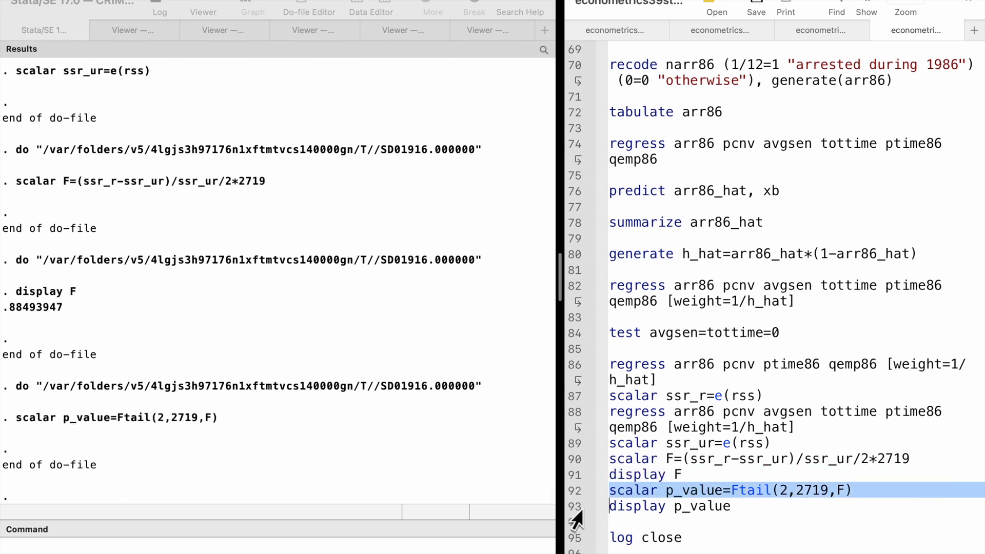
{"action": "left_click", "coordinate": [574, 508]}
{"action": "key", "text": "super+shift+d"}
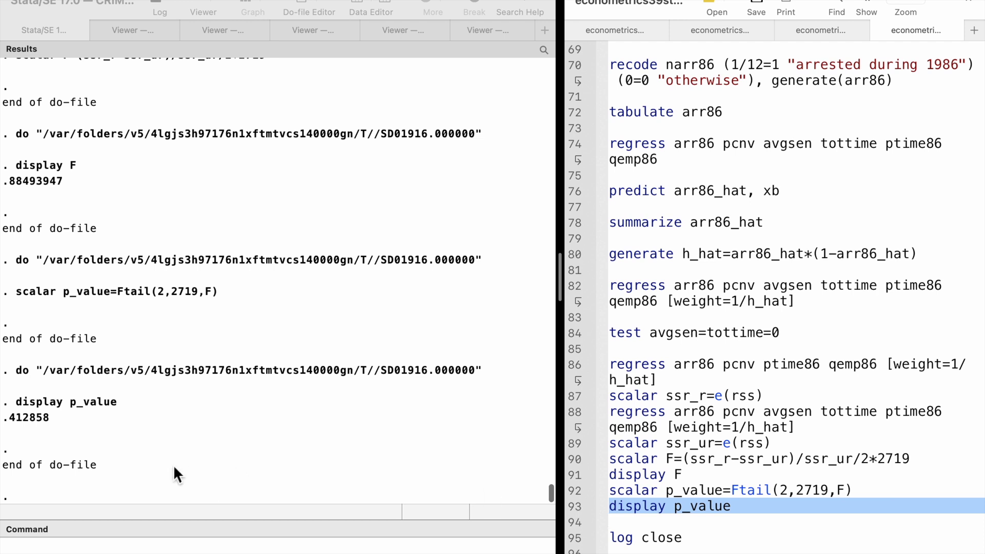